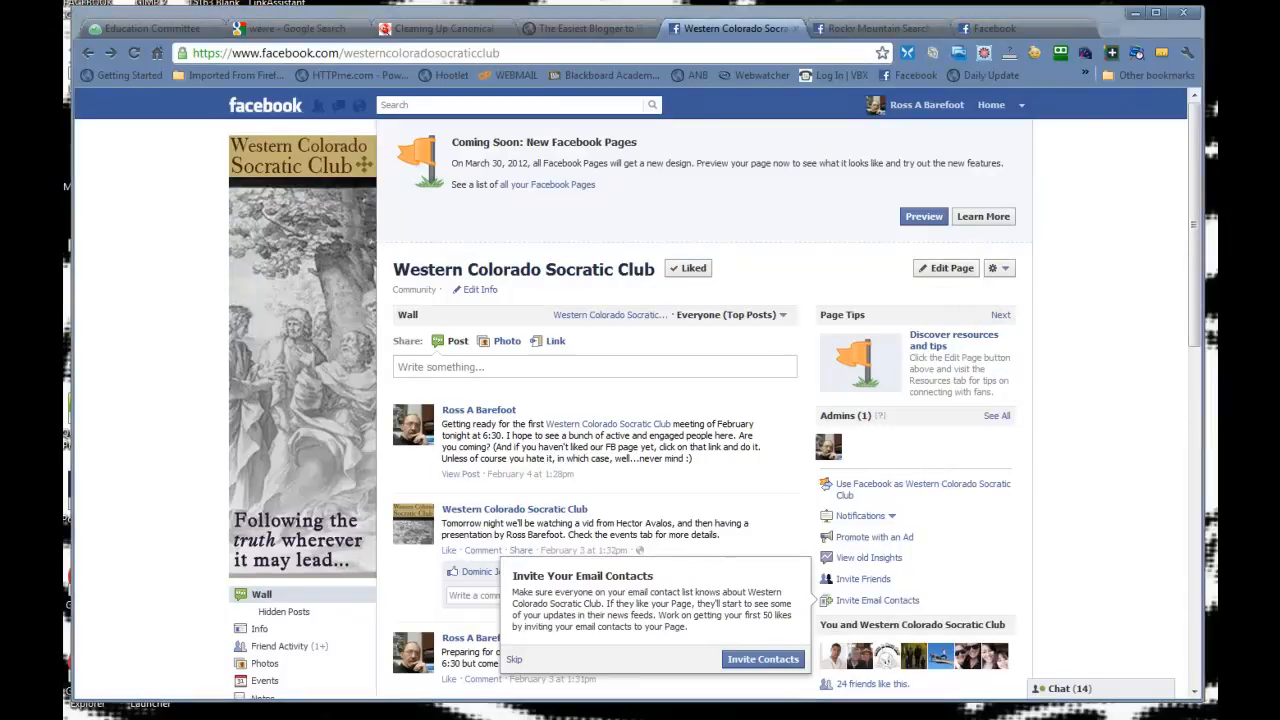
Examine the Western Colorado Socratic Club page as a logged-out visitor in Firefox and its admin view with the wall and app links
click(1172, 312)
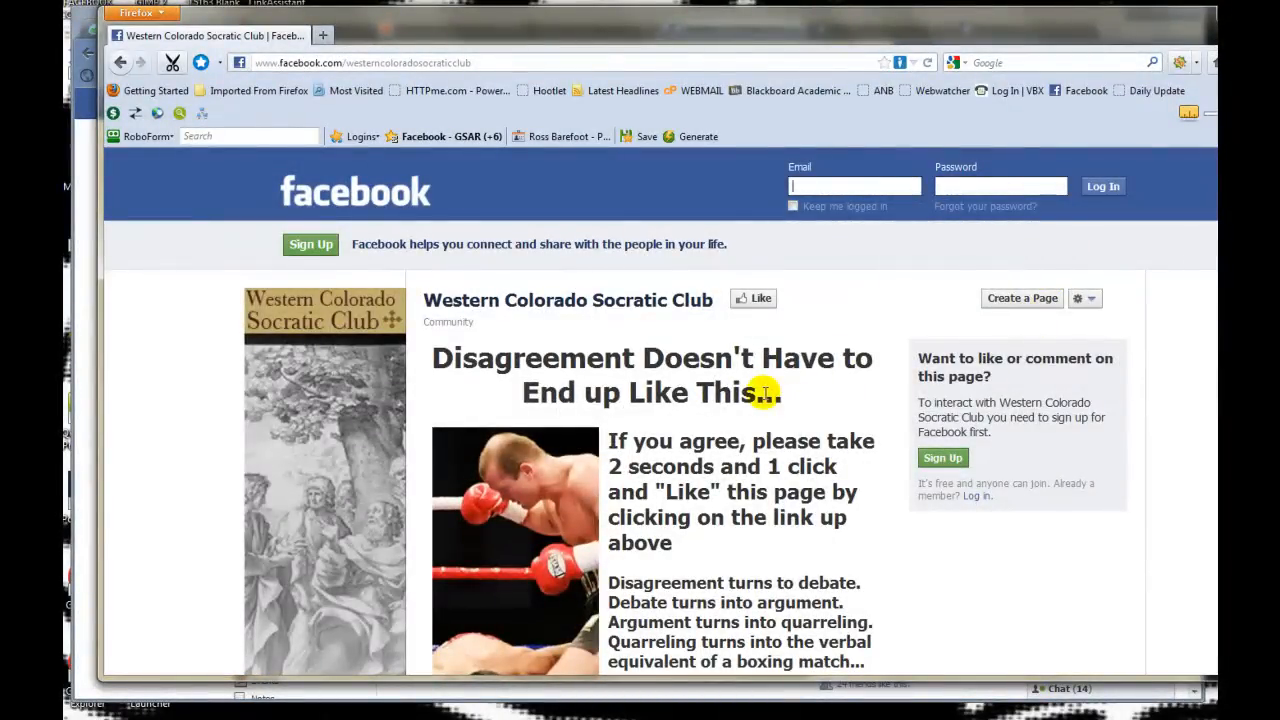
scroll(766, 393, down, 5)
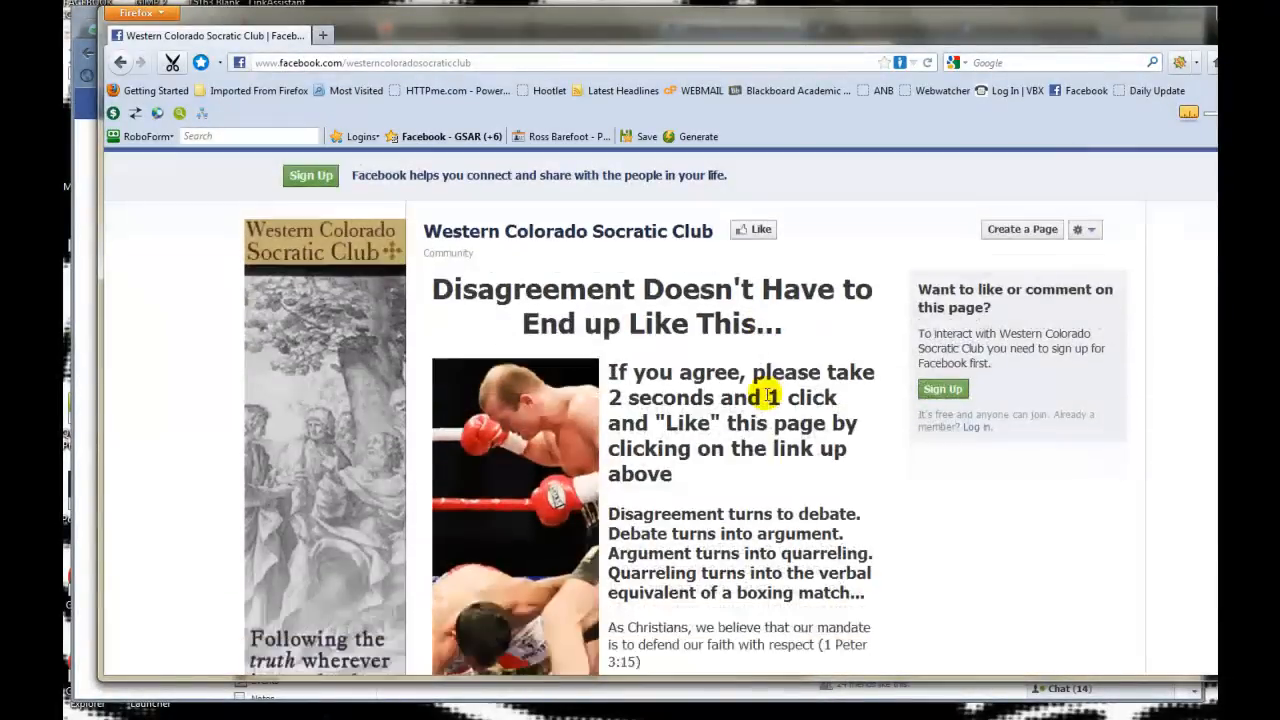
scroll(766, 400, down, 2)
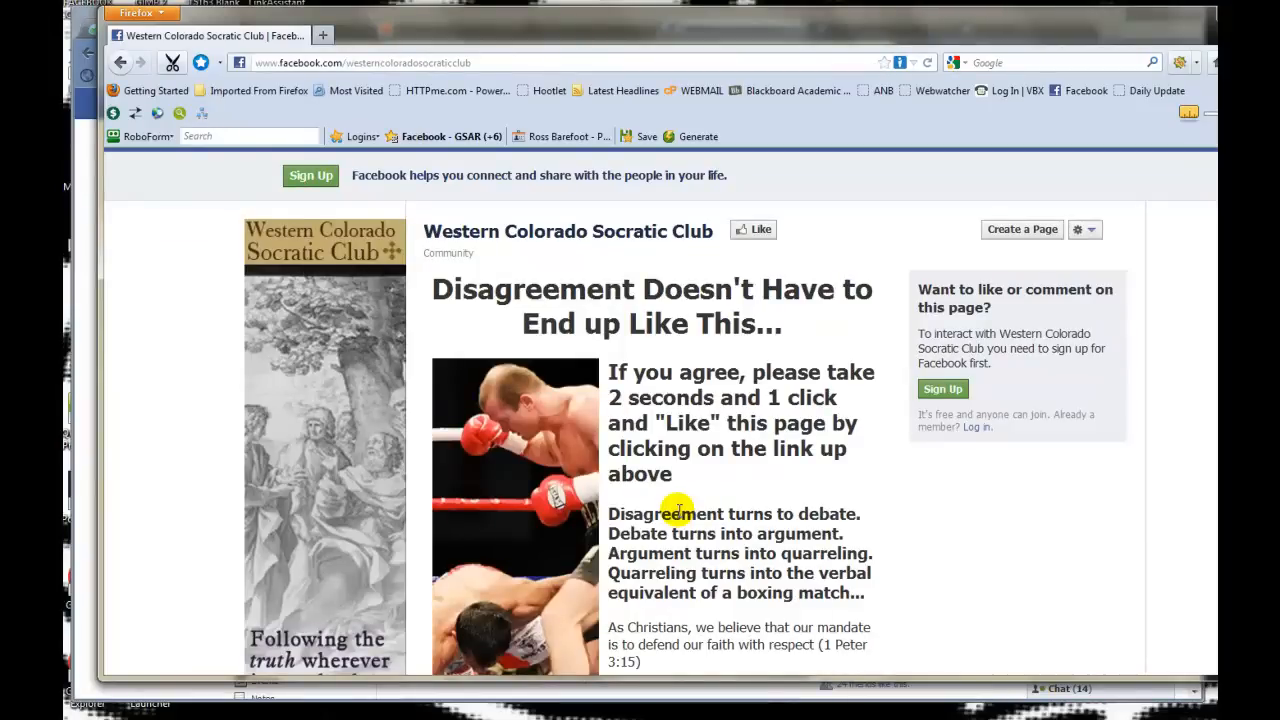
key(alt+Tab)
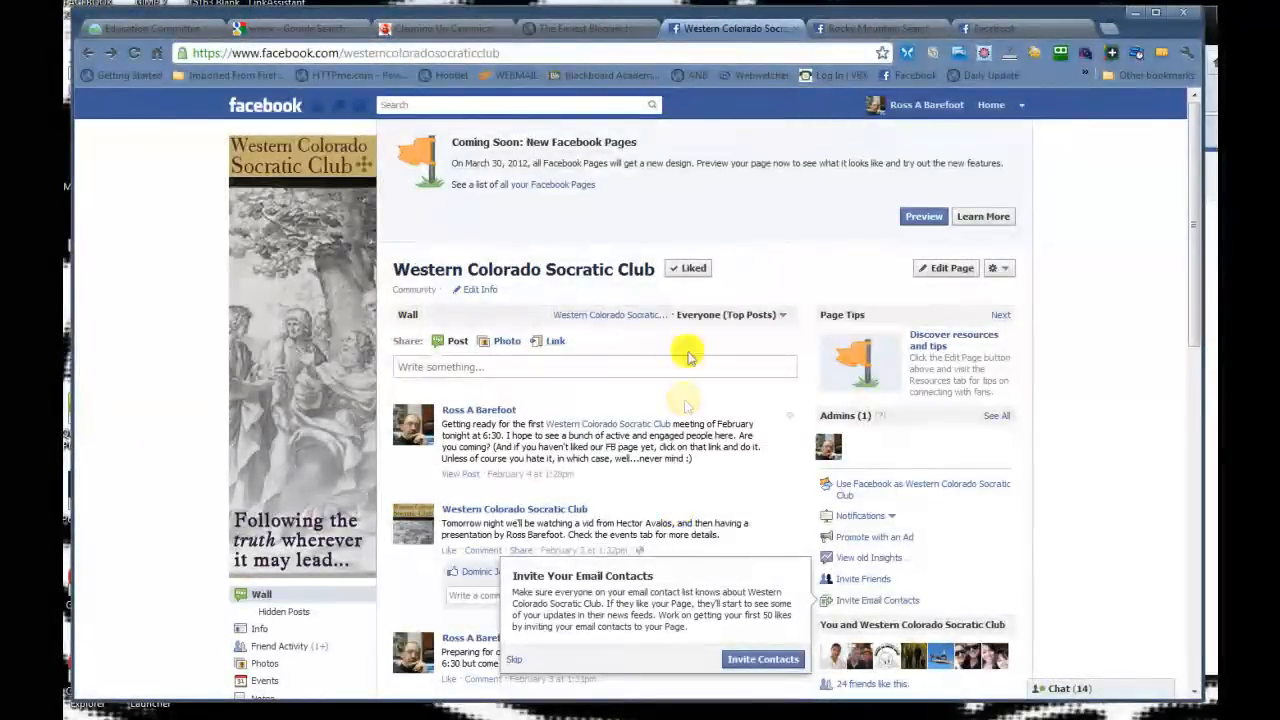
scroll(610, 390, down, 3)
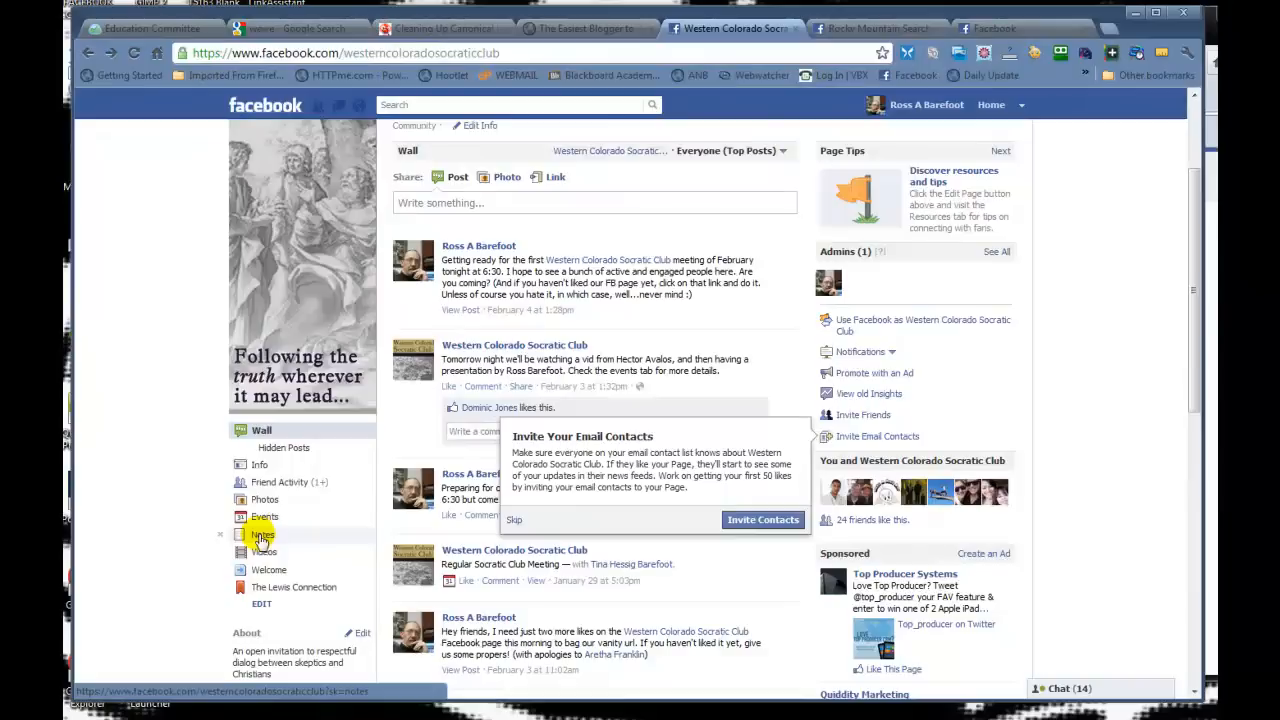
scroll(270, 560, up, 3)
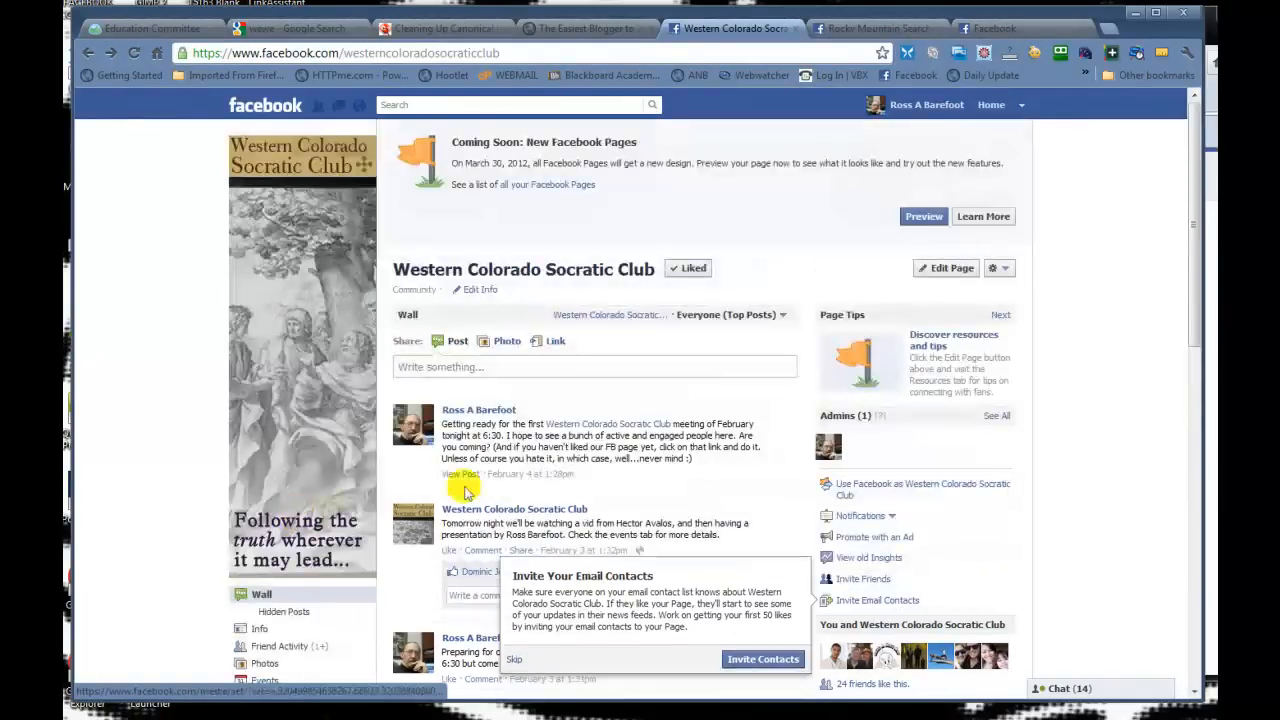
Preview the new Western Colorado Socratic Club page design, upload websiteheader.jpg as its cover photo, and save it
click(922, 218)
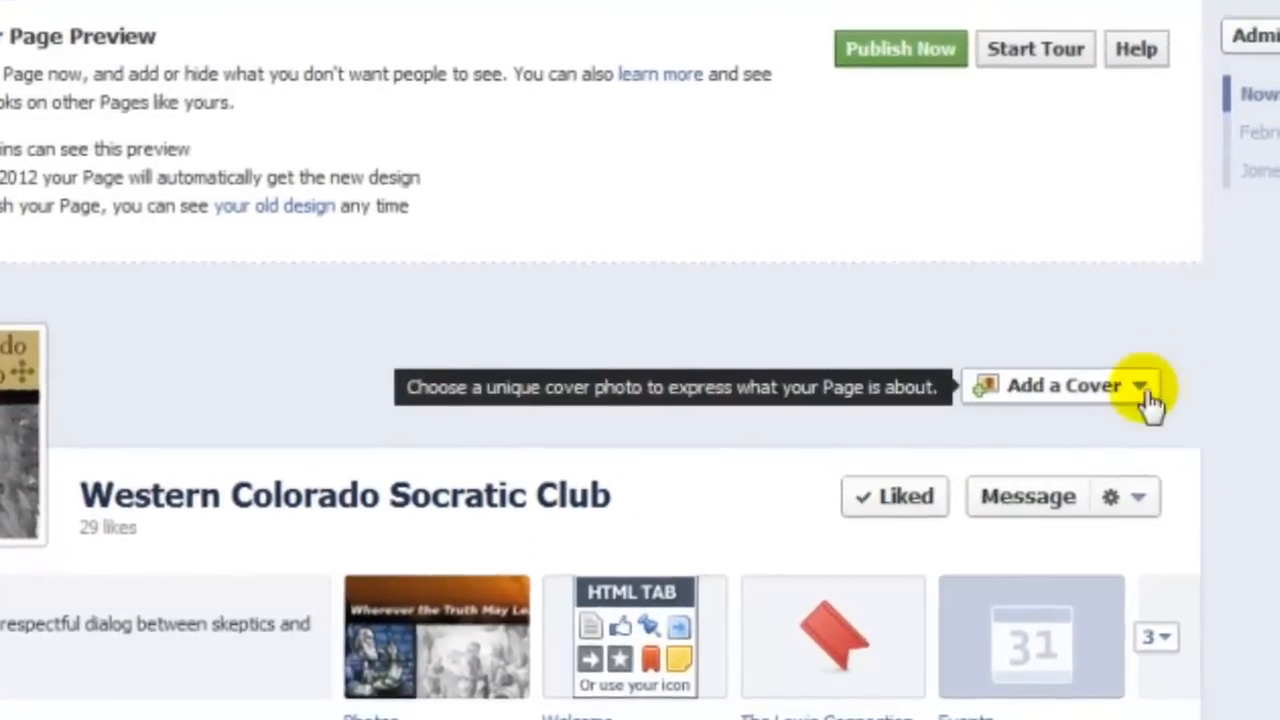
click(1140, 386)
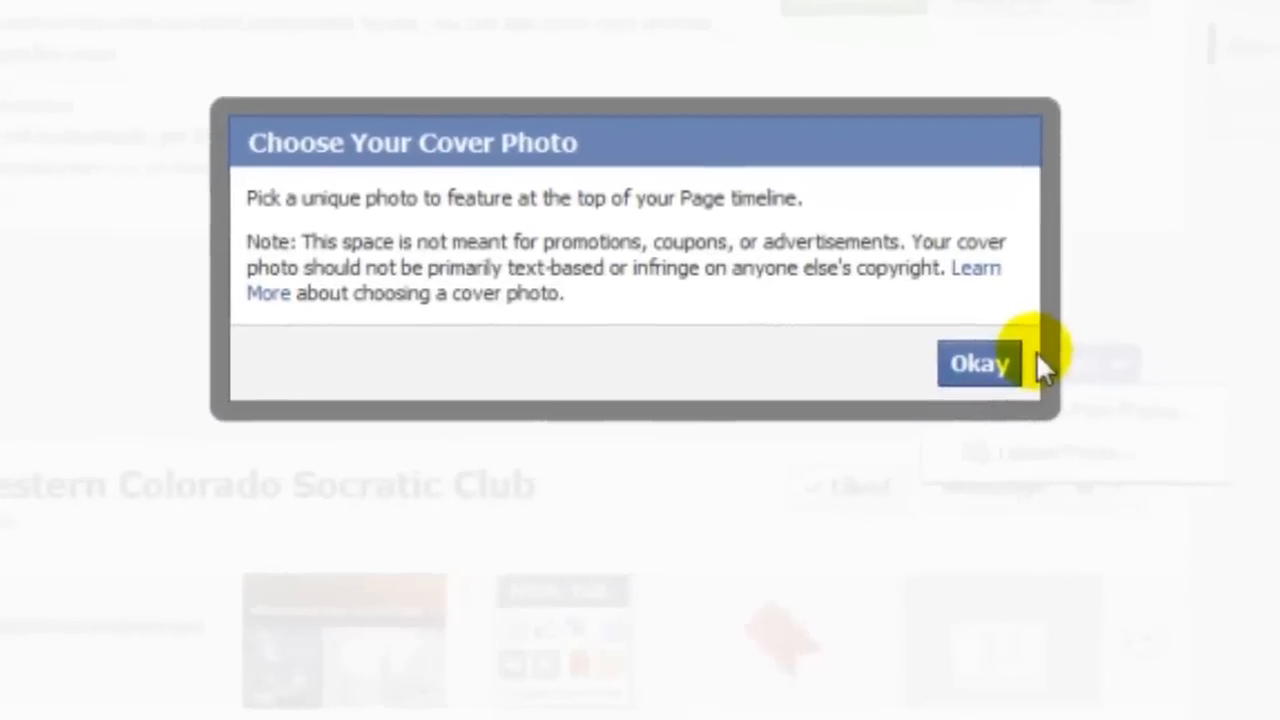
click(998, 362)
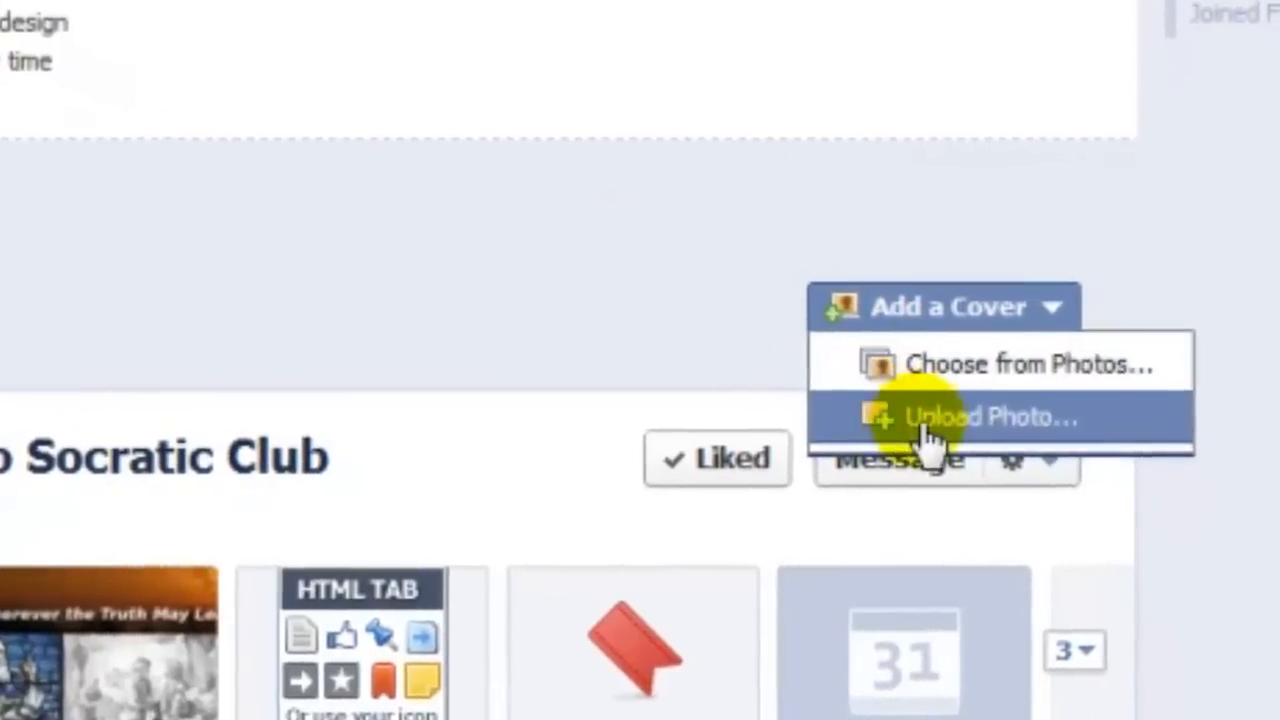
click(913, 447)
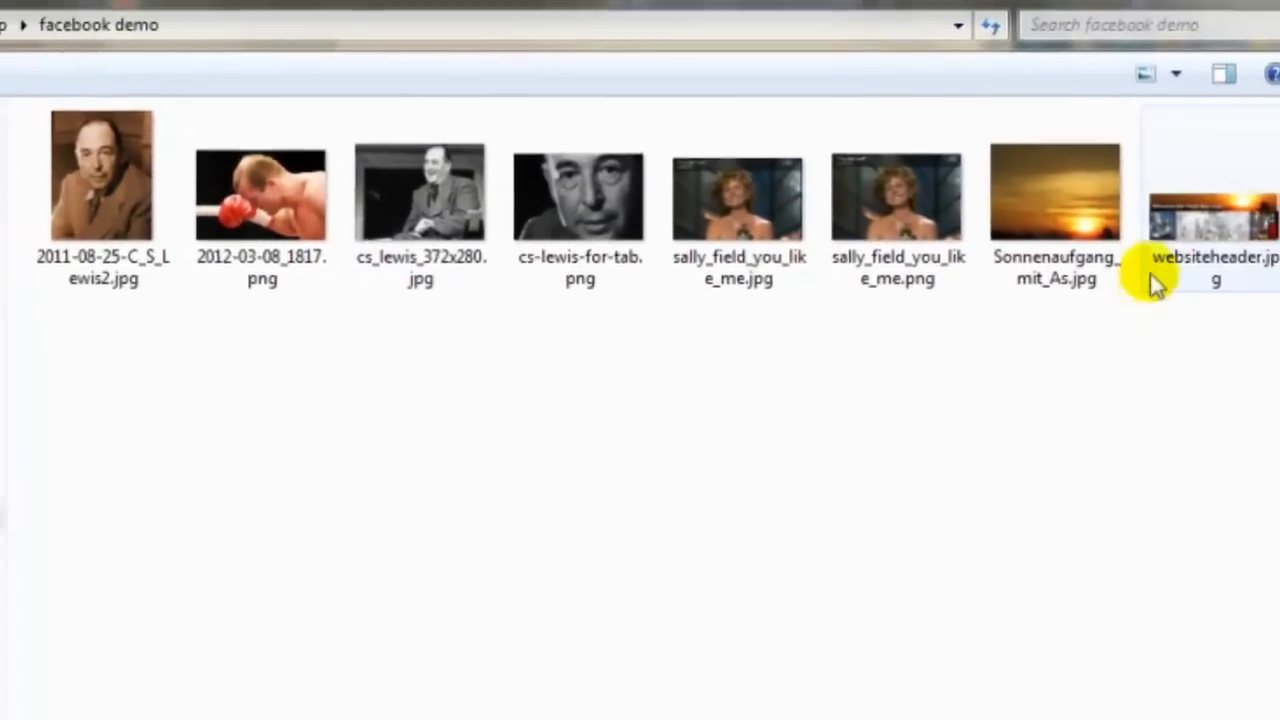
double_click(1200, 250)
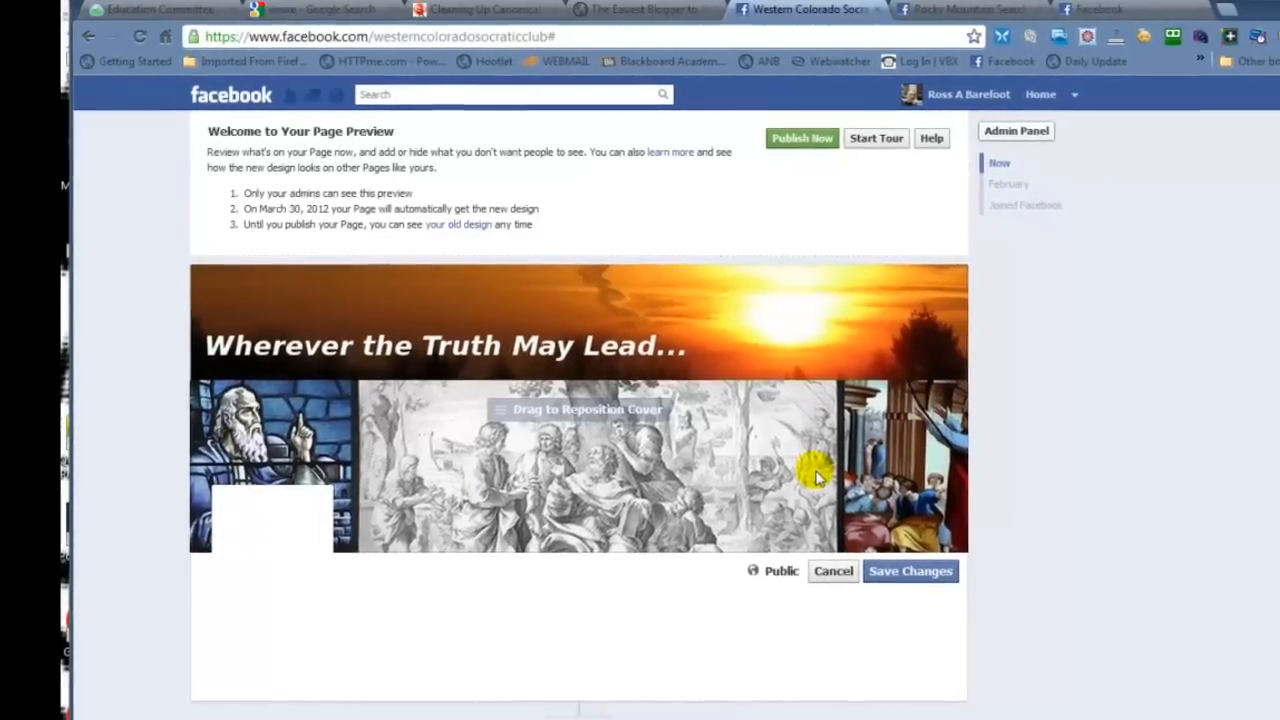
click(876, 568)
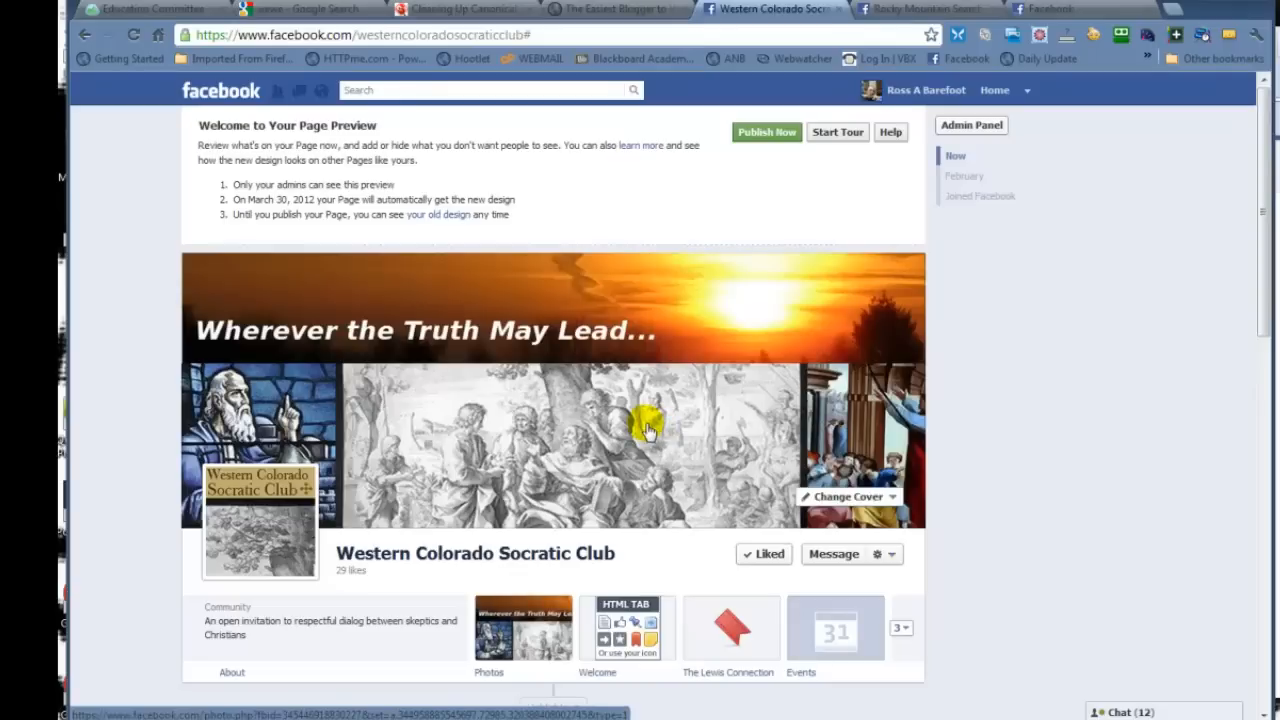
mouse_move(214, 471)
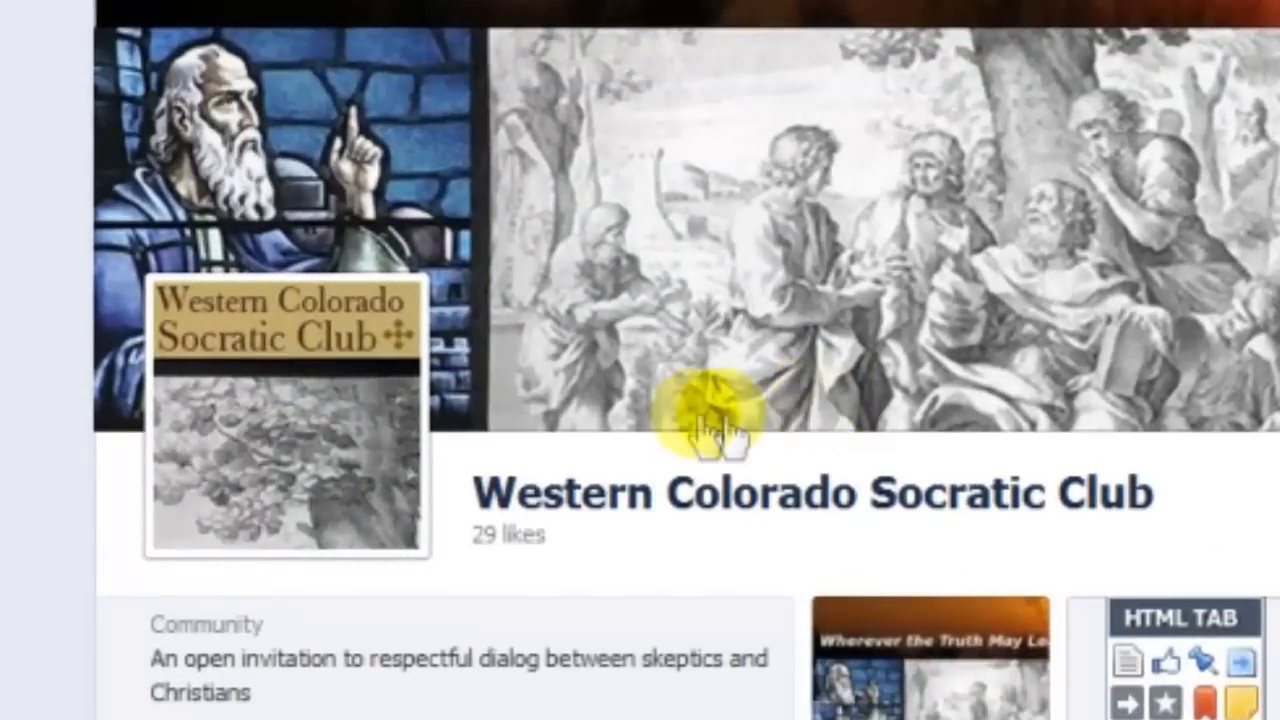
mouse_move(385, 468)
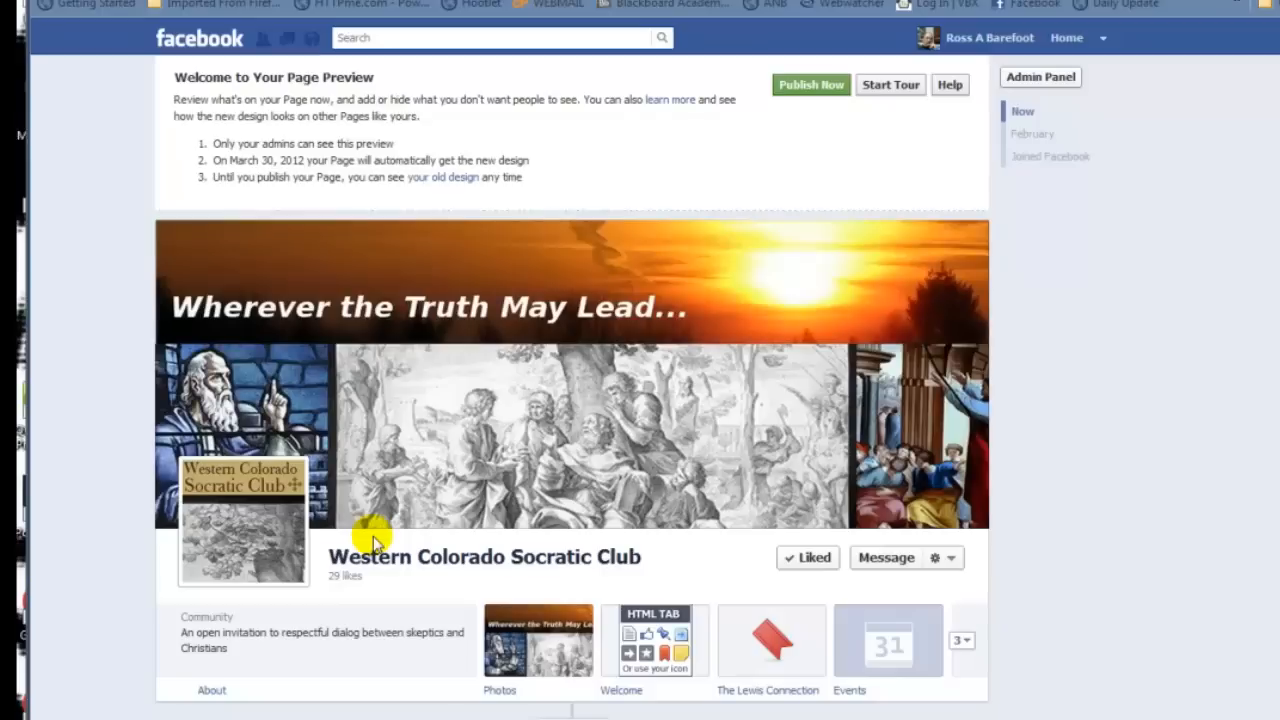
Try to replace the Welcome tab image of the Rocky Mountain Search Engine Academy page with sally_field_you_like_me.png
scroll(372, 543, down, 3)
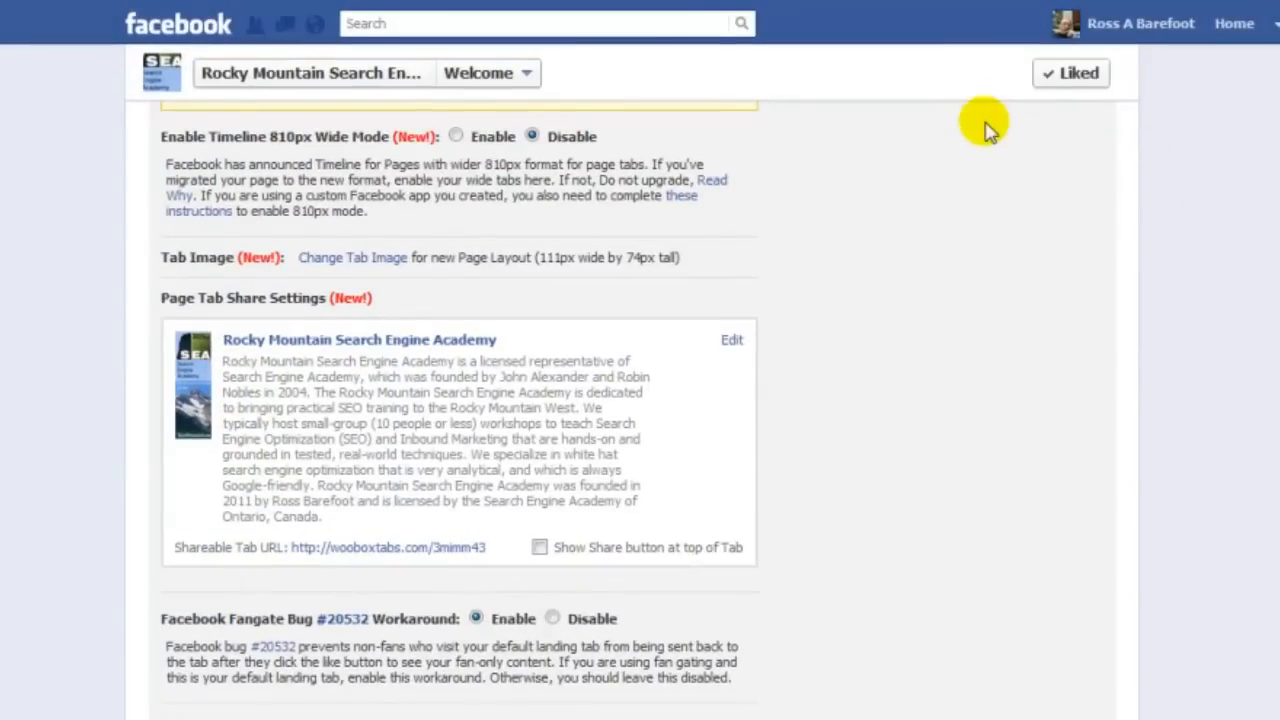
click(362, 82)
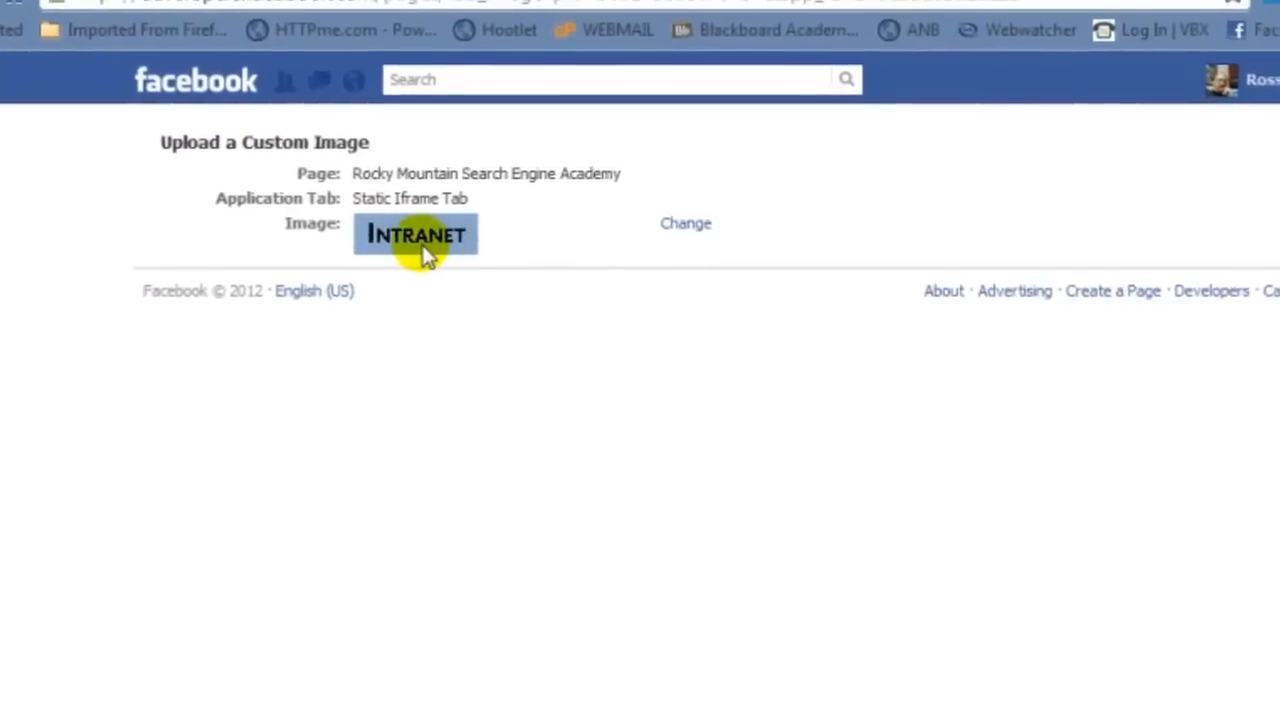
click(686, 231)
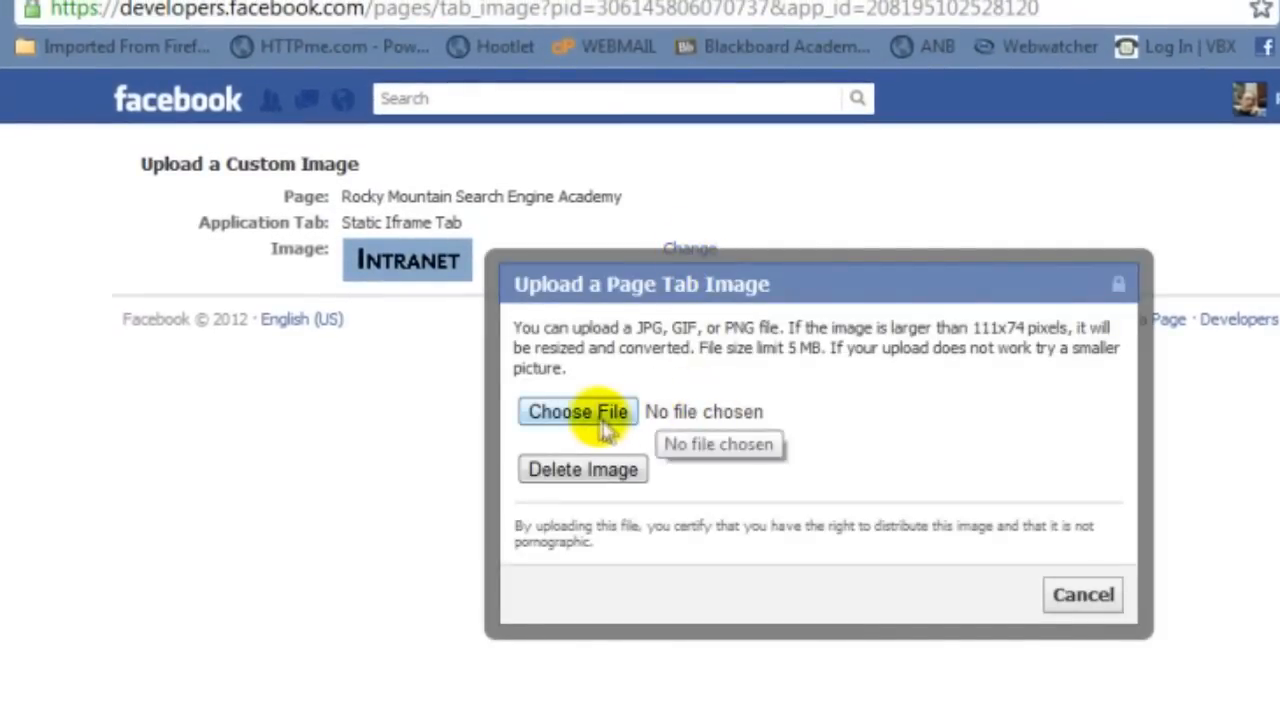
click(592, 416)
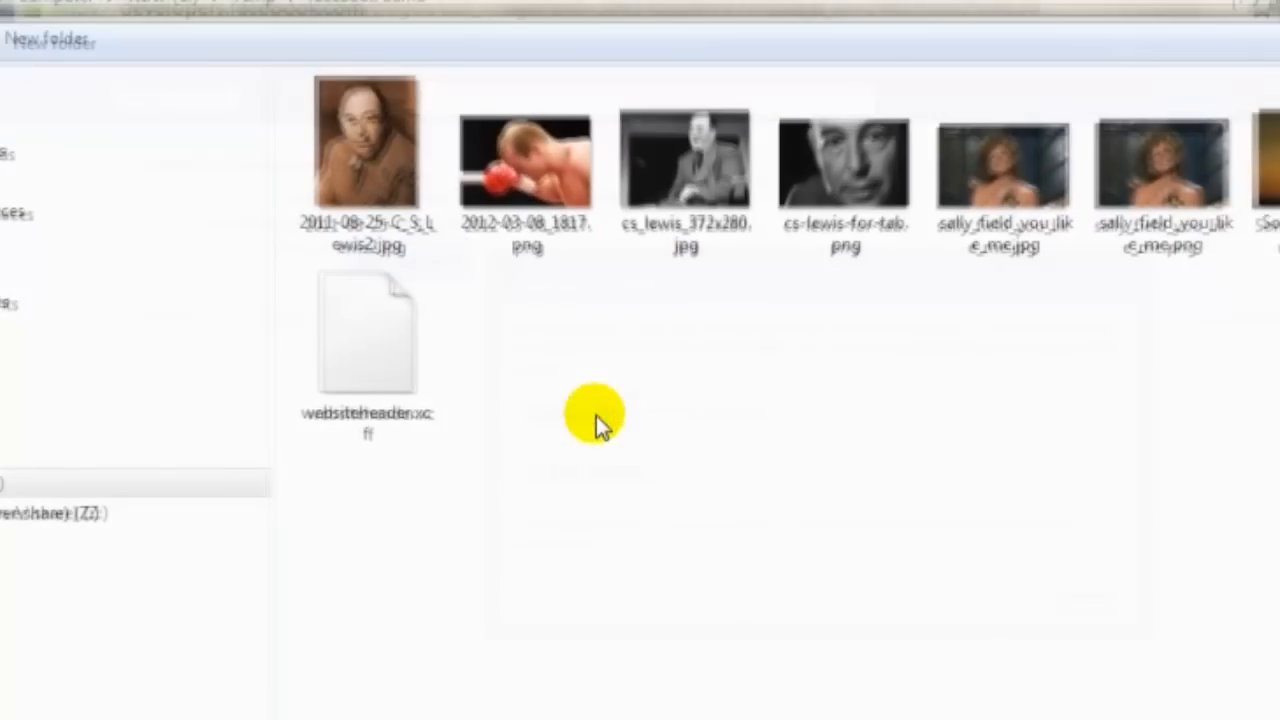
double_click(1175, 168)
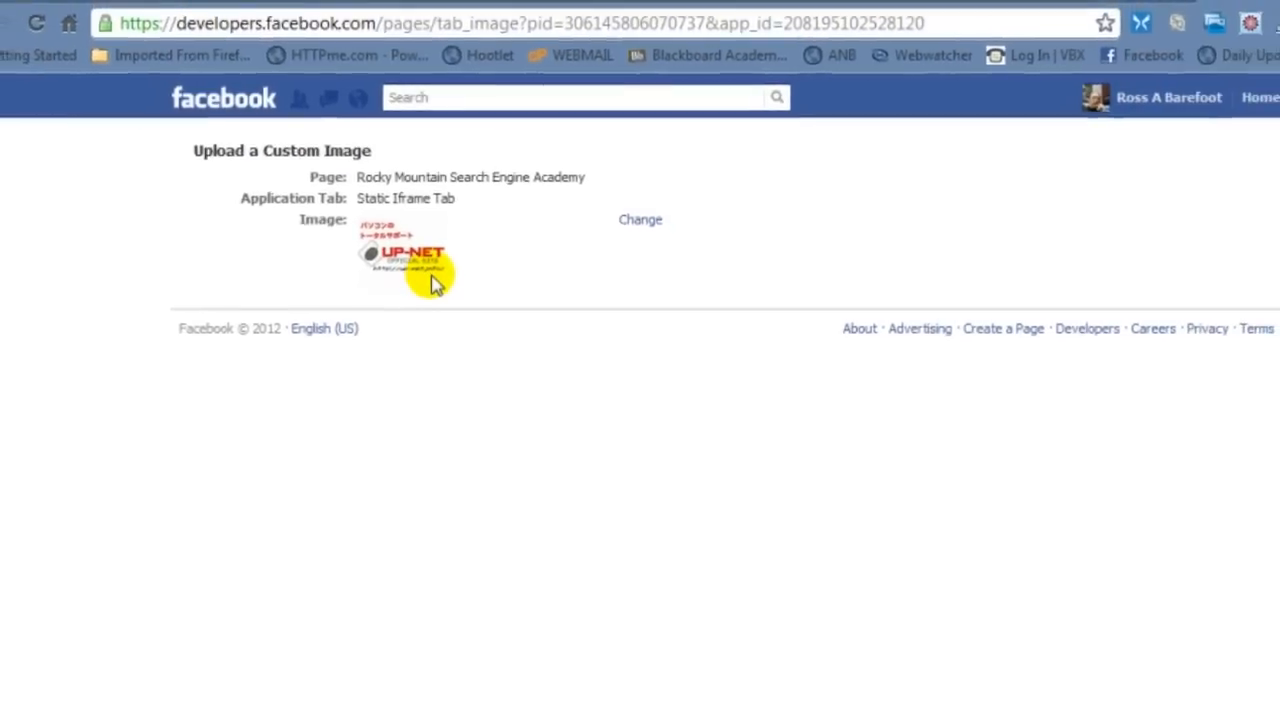
Retry uploading sally_field_you_like_me.png as the custom tab image and reopen the image change option
click(603, 200)
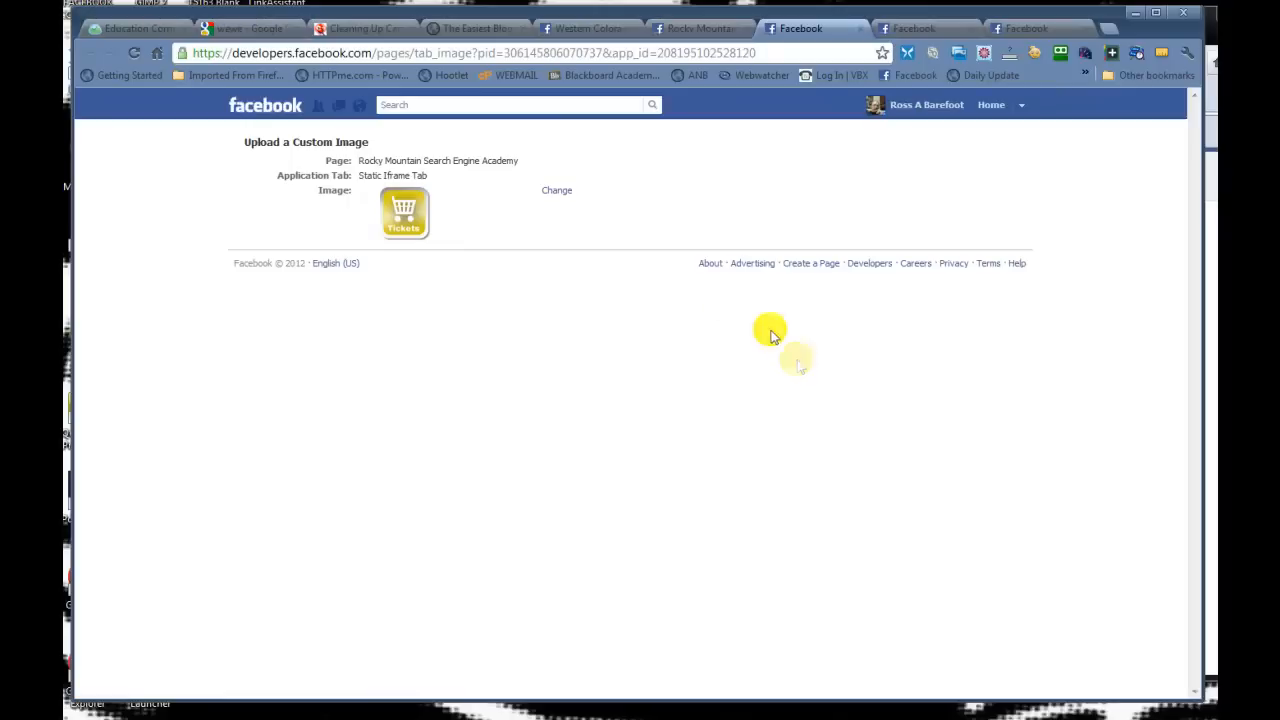
click(557, 191)
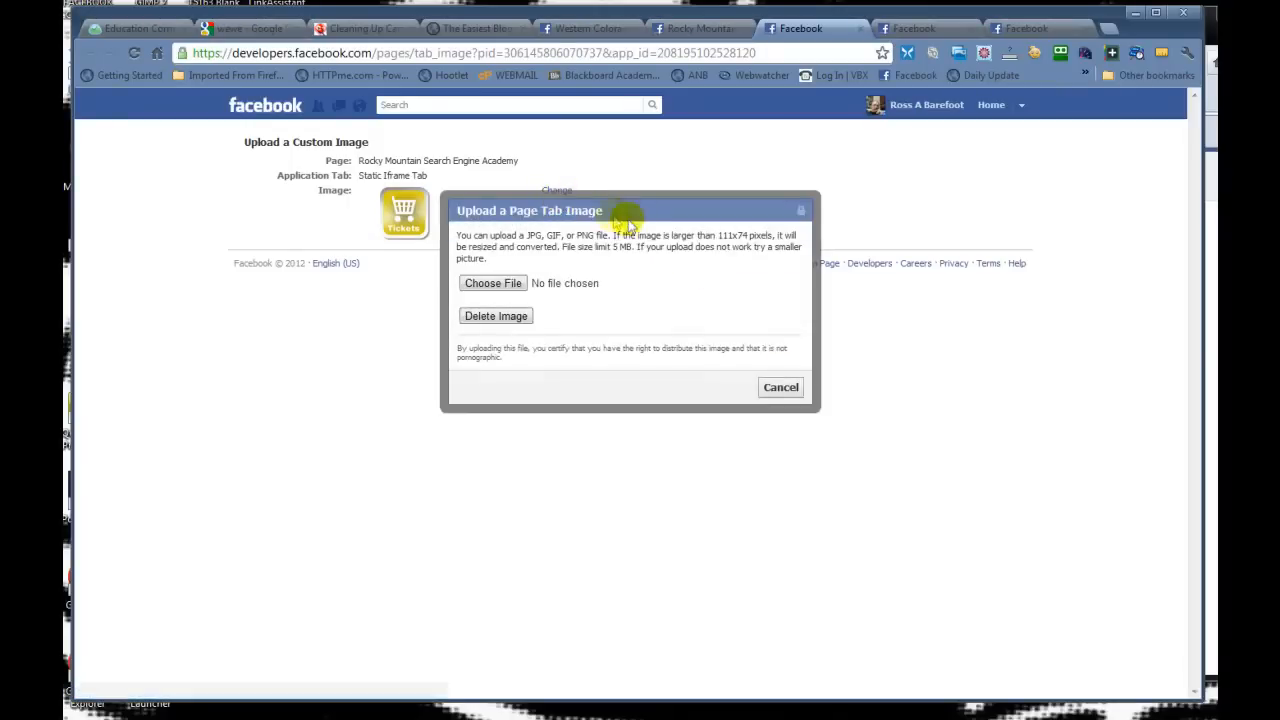
click(491, 283)
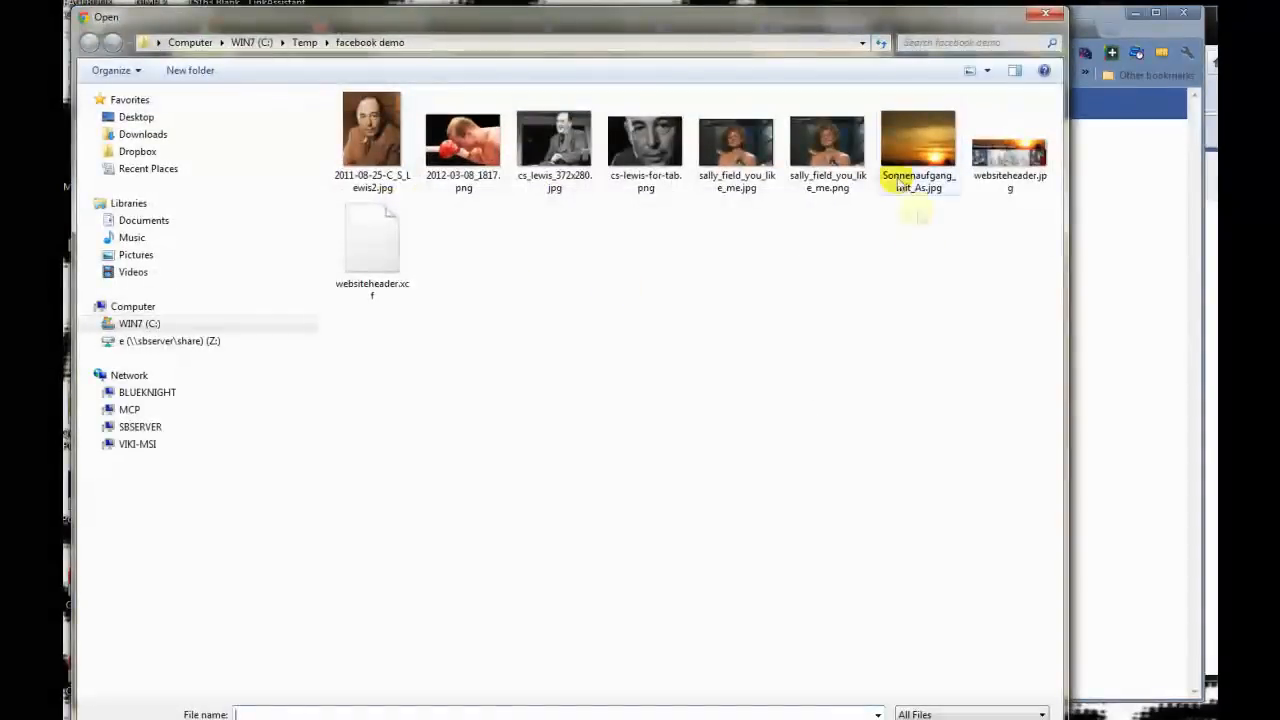
double_click(815, 148)
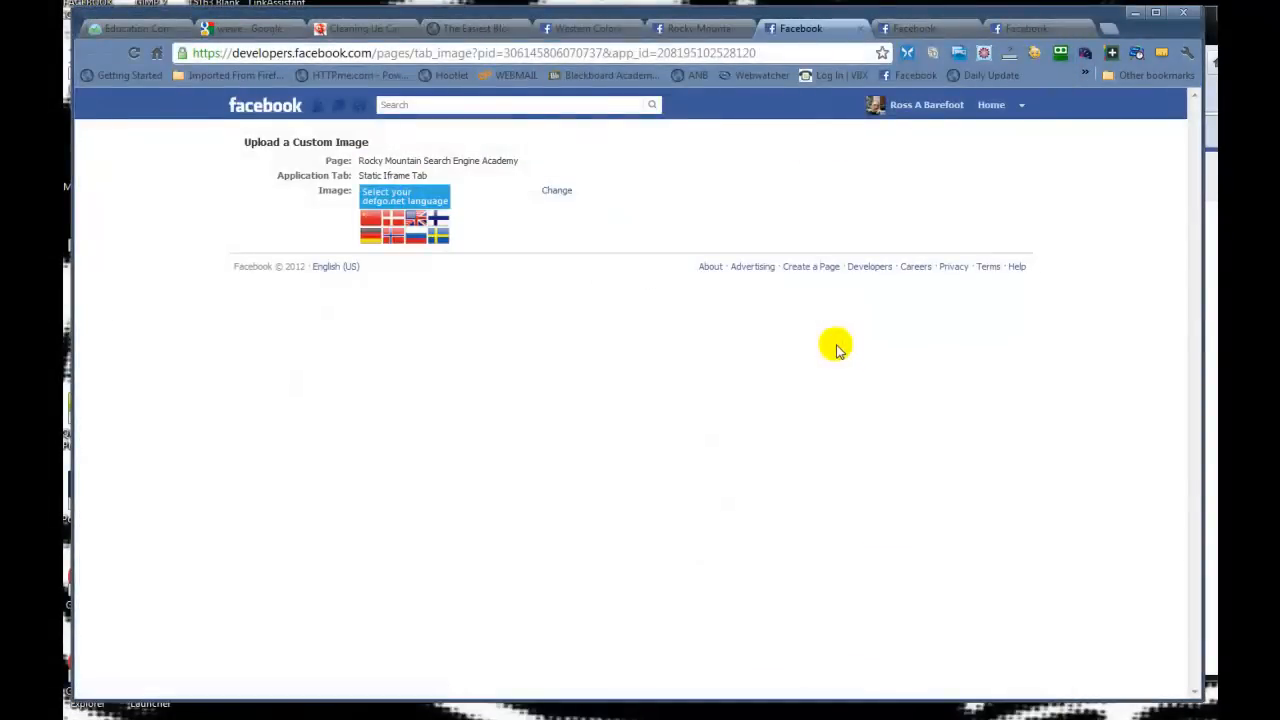
click(556, 193)
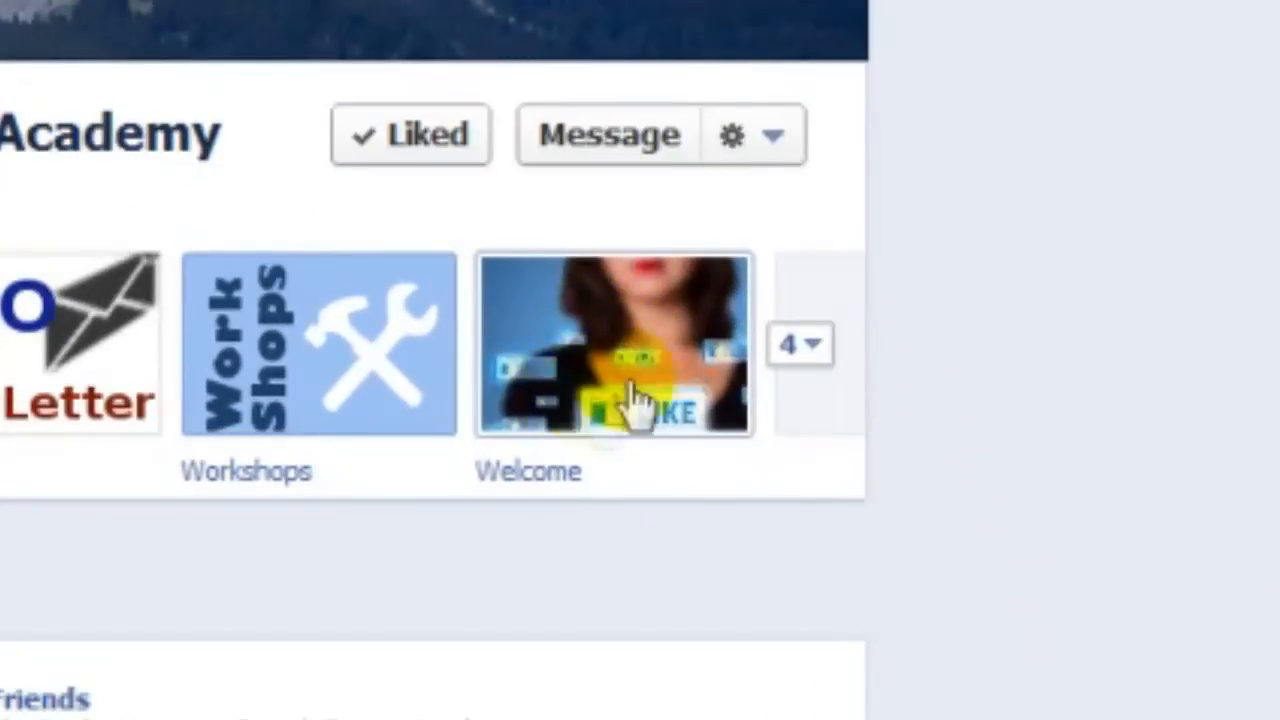
Open the Rocky Mountain Search Engine Academy's Welcome tab and look through its content
click(682, 352)
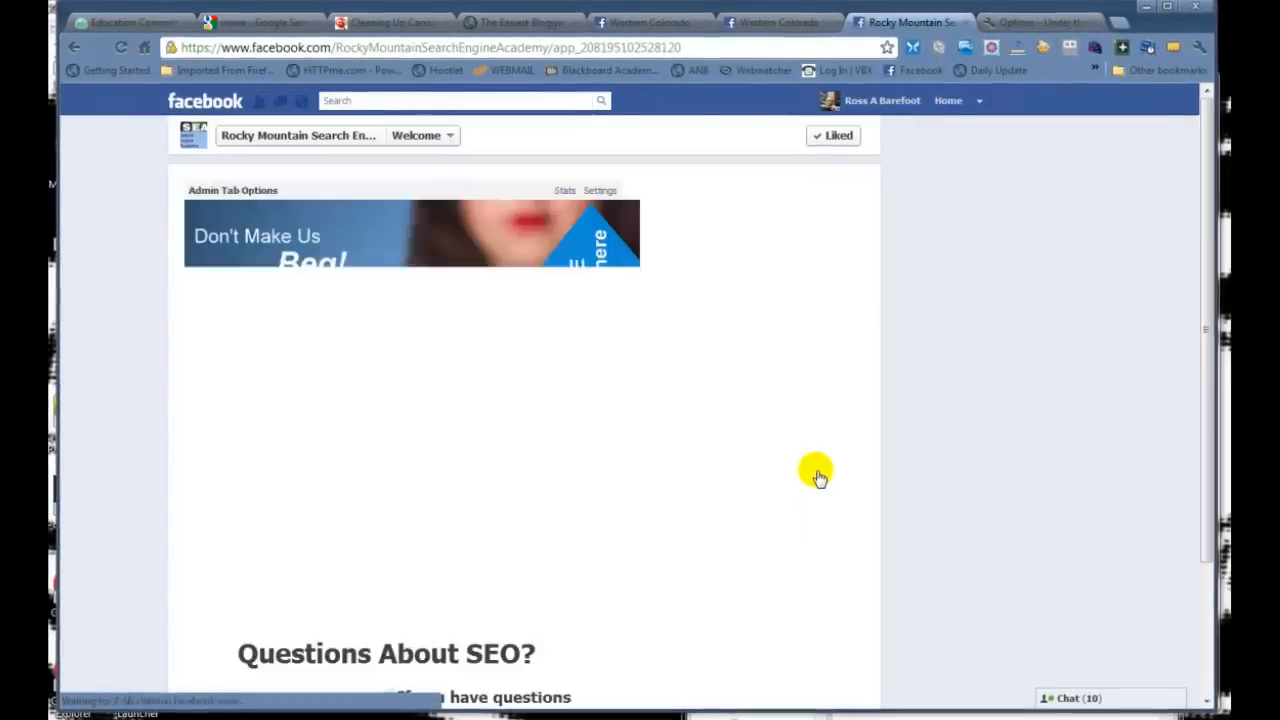
scroll(694, 317, down, 4)
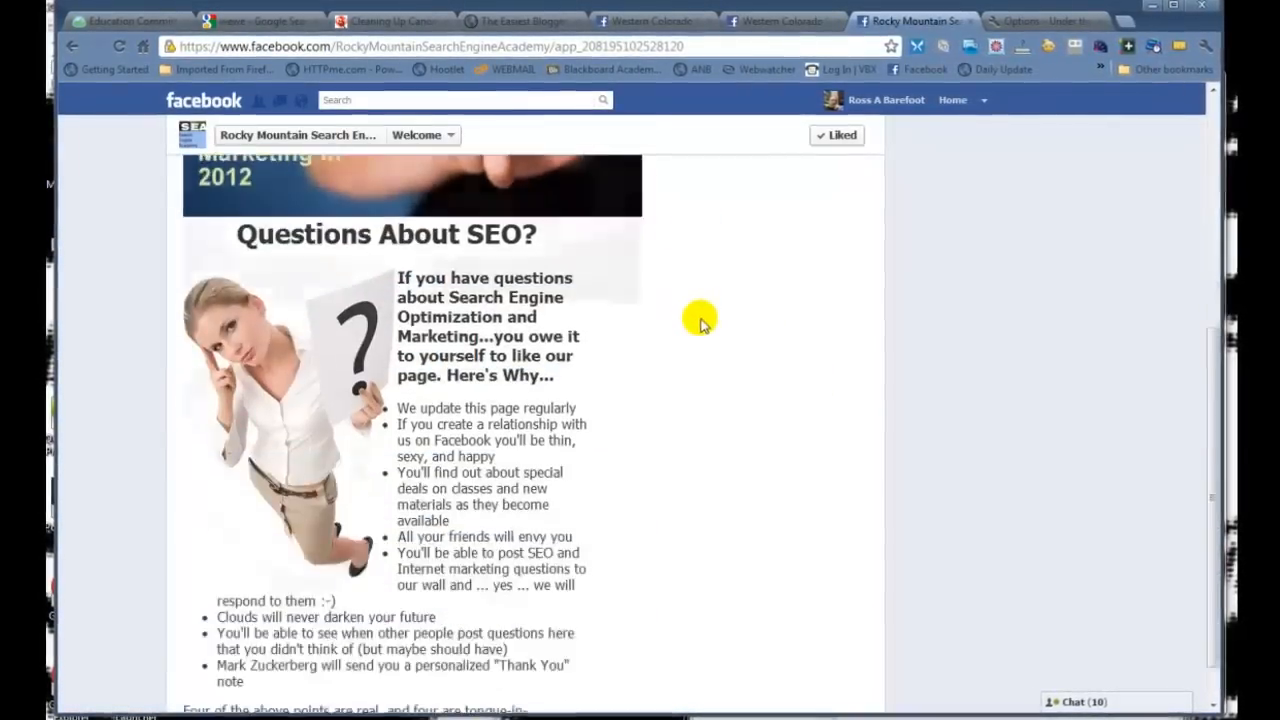
scroll(703, 329, up, 5)
View the Welcome tab's settings and its custom image upload dialog, cancel the upload, and return to the settings
click(604, 190)
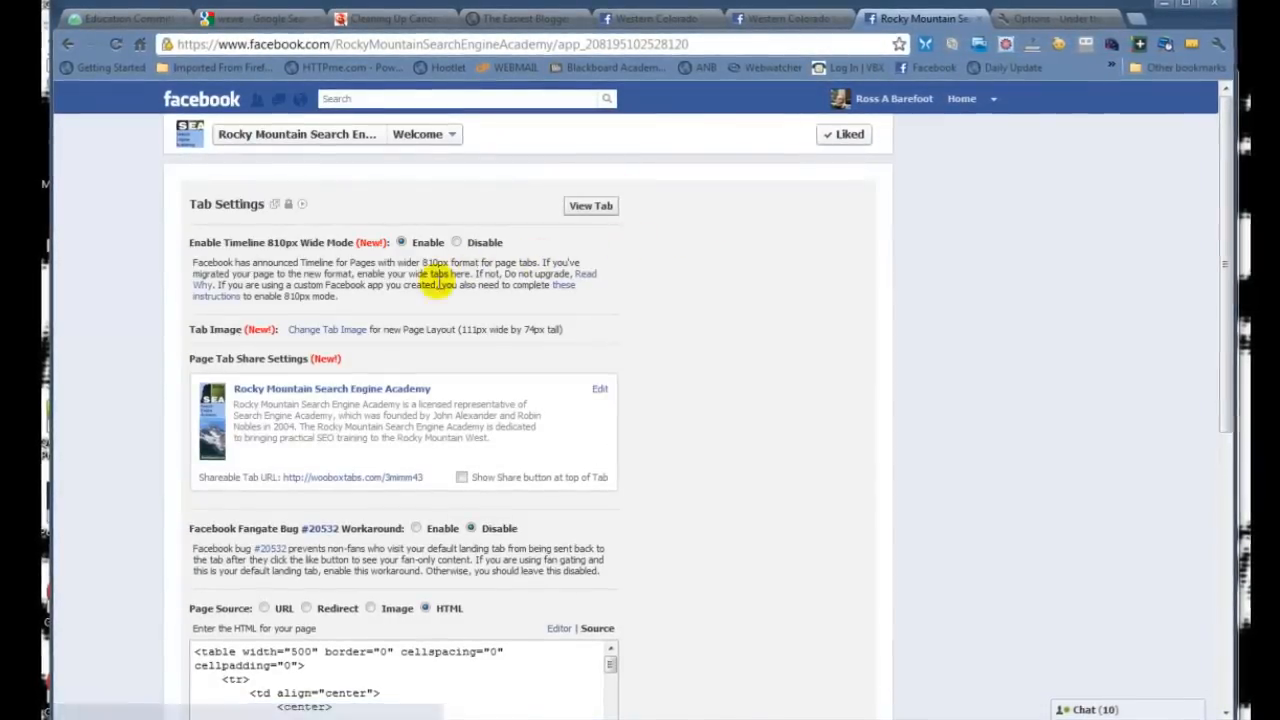
click(337, 331)
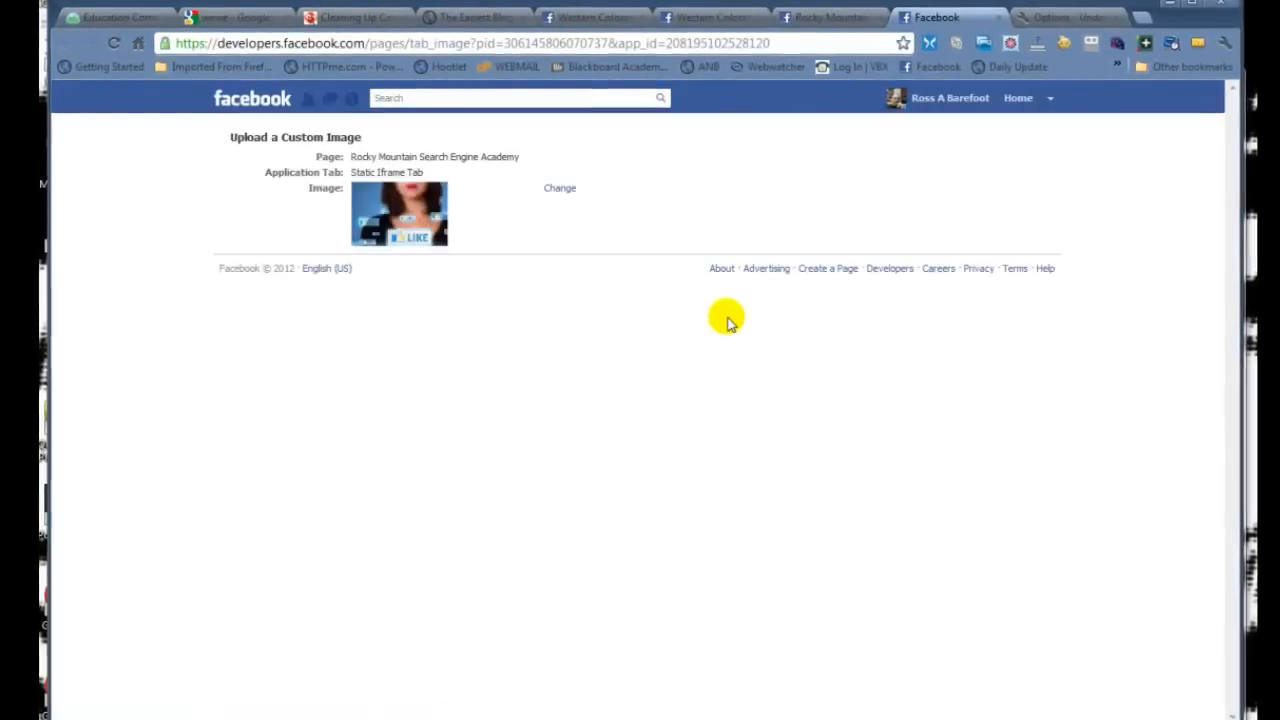
click(558, 190)
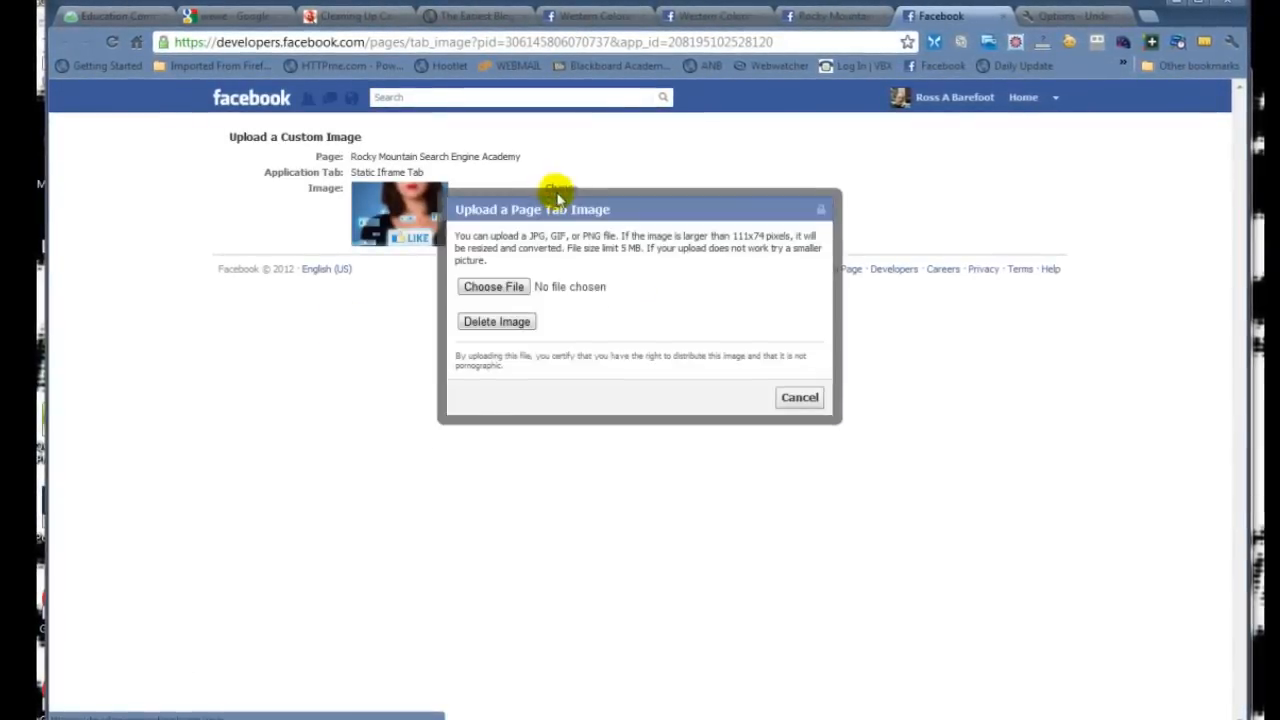
click(801, 403)
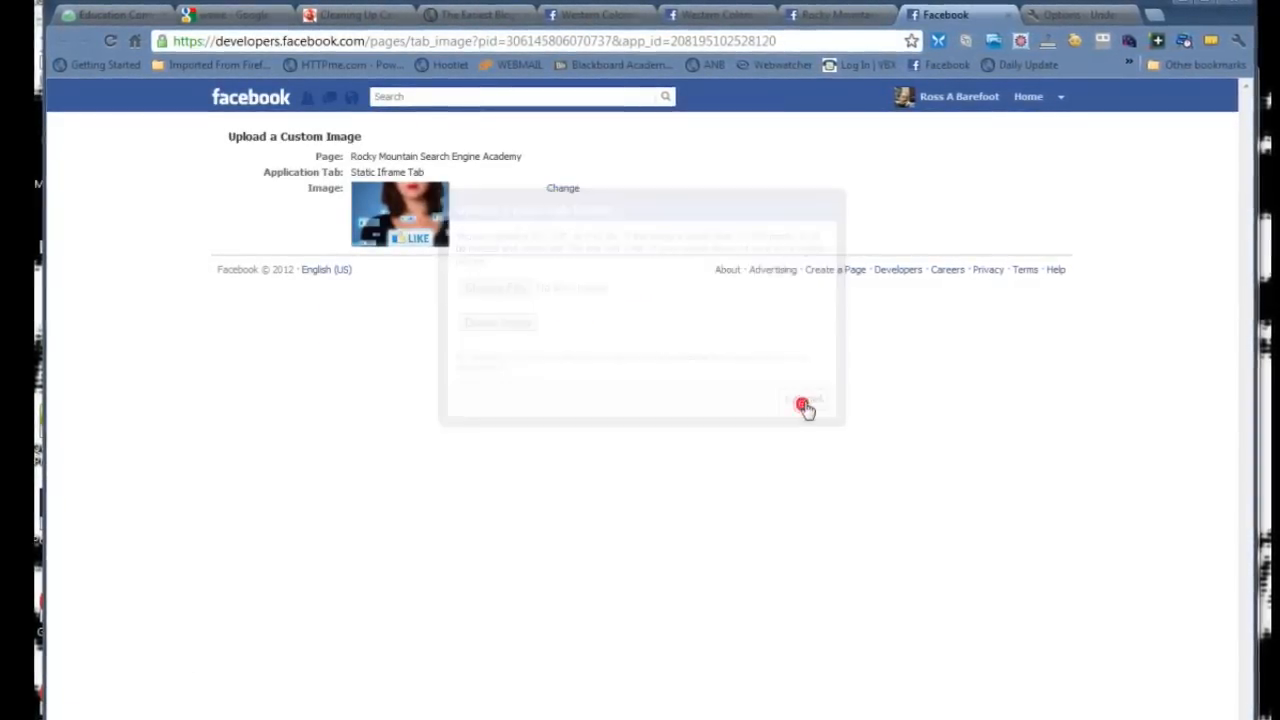
click(1020, 14)
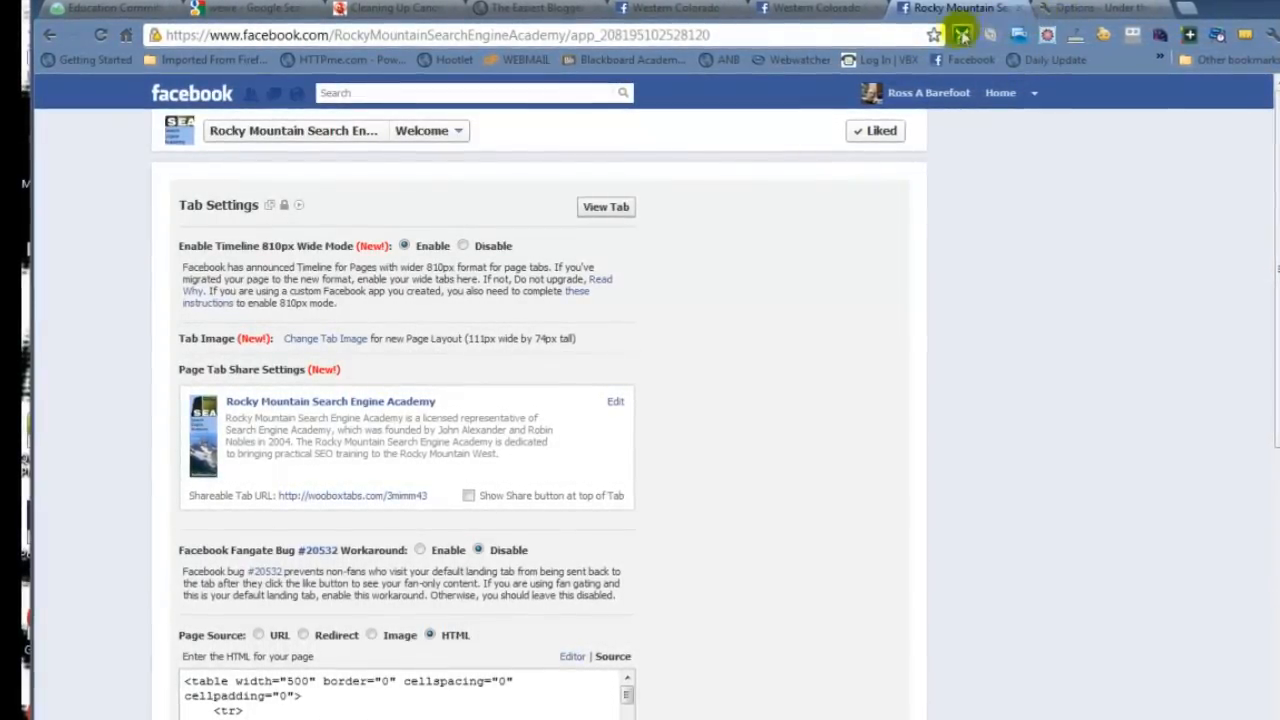
Open the custom tab image page for The Lewis Connection tab of the Western Colorado Socratic Club page
click(844, 12)
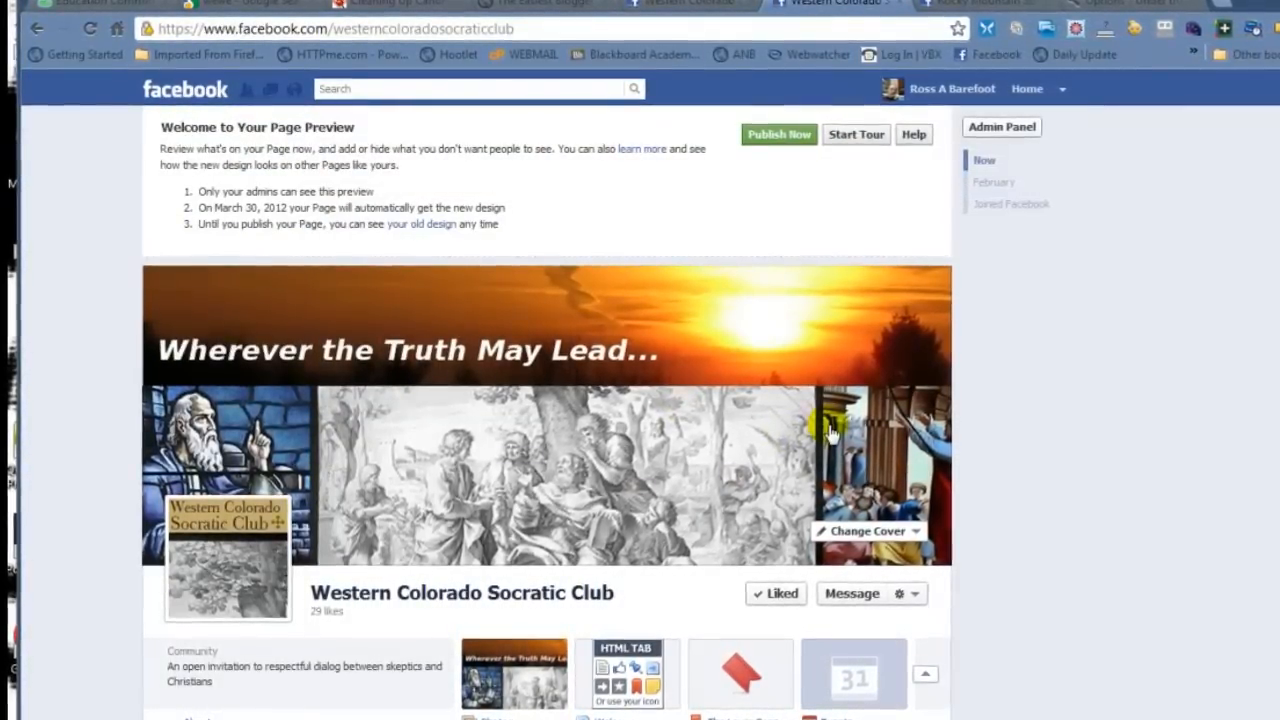
scroll(830, 430, down, 2)
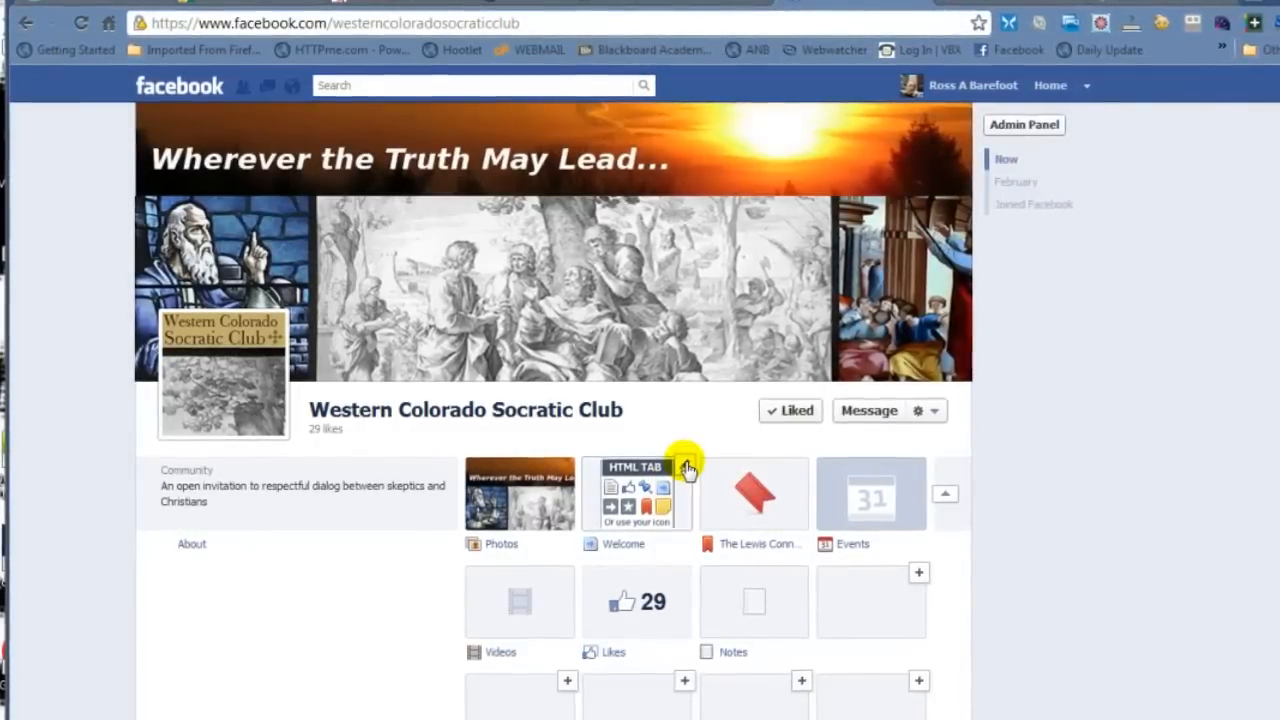
click(685, 468)
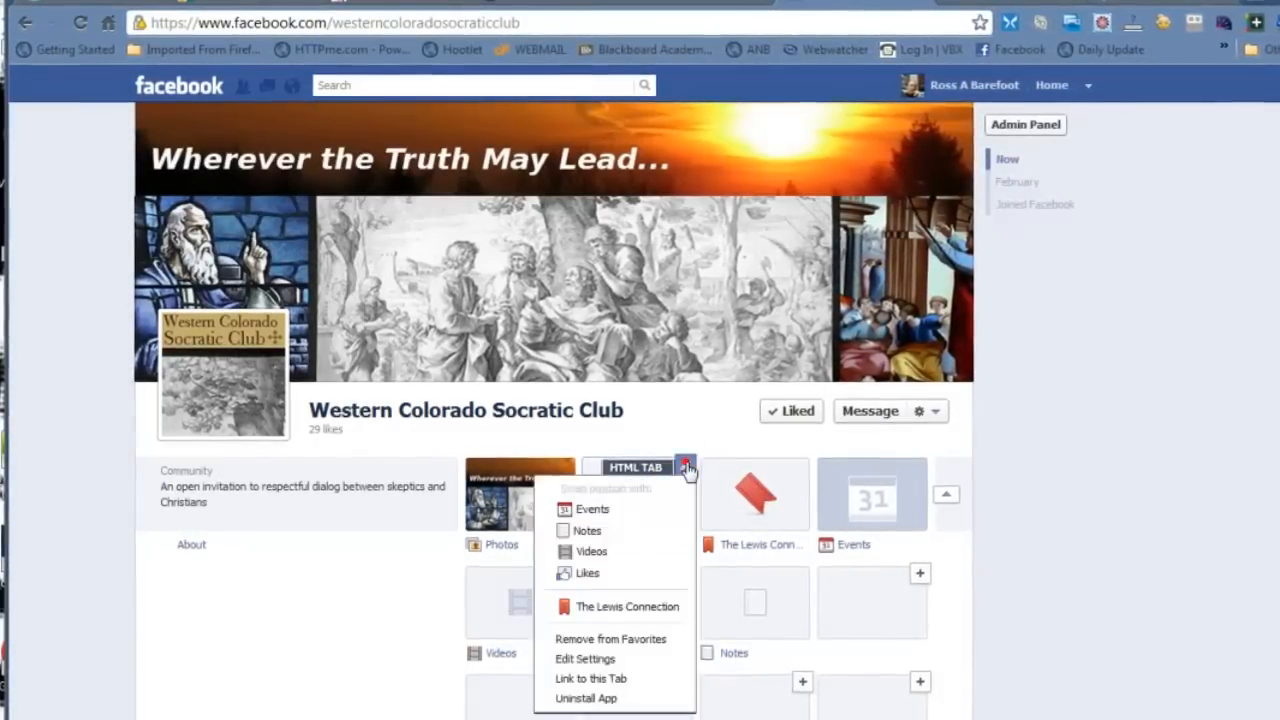
click(804, 467)
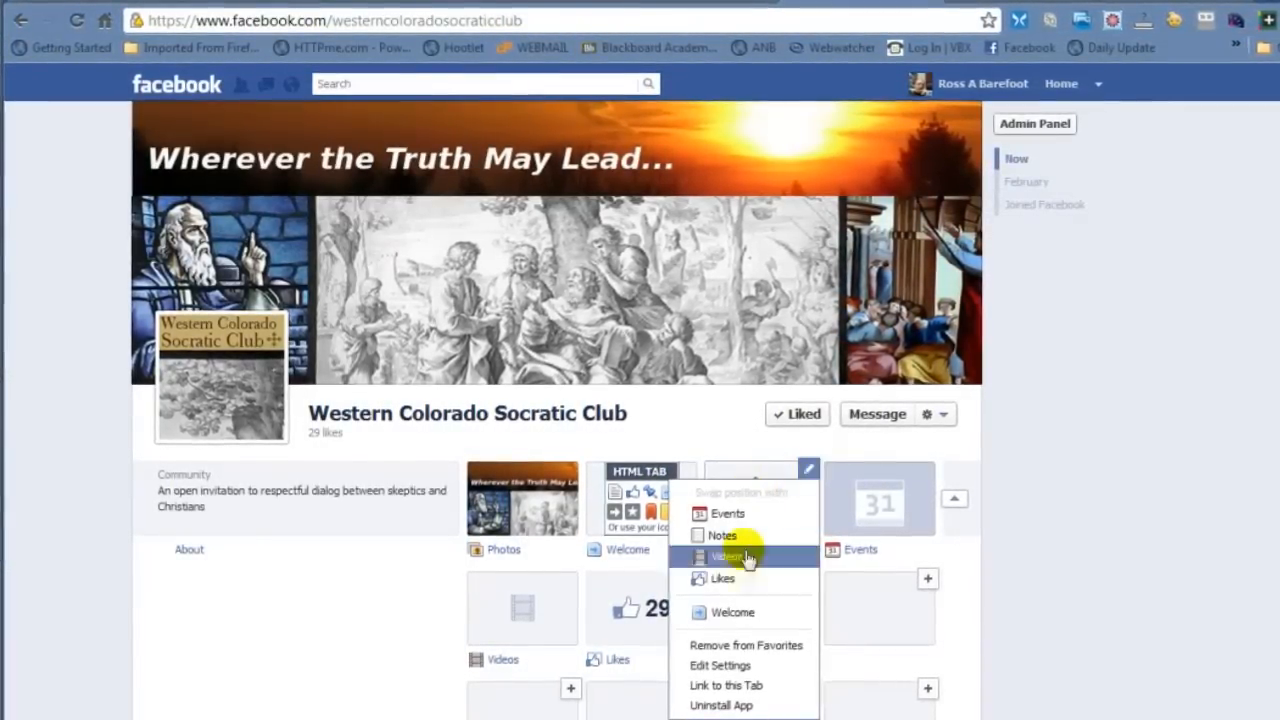
click(720, 665)
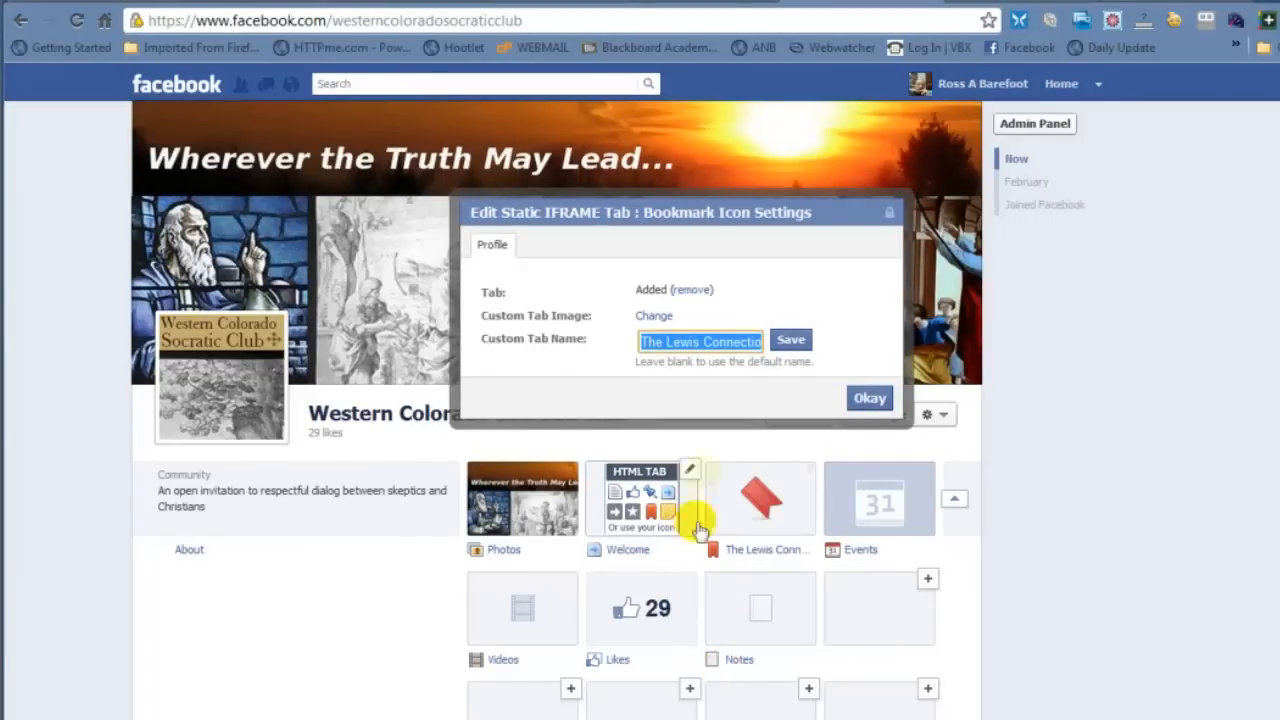
click(655, 315)
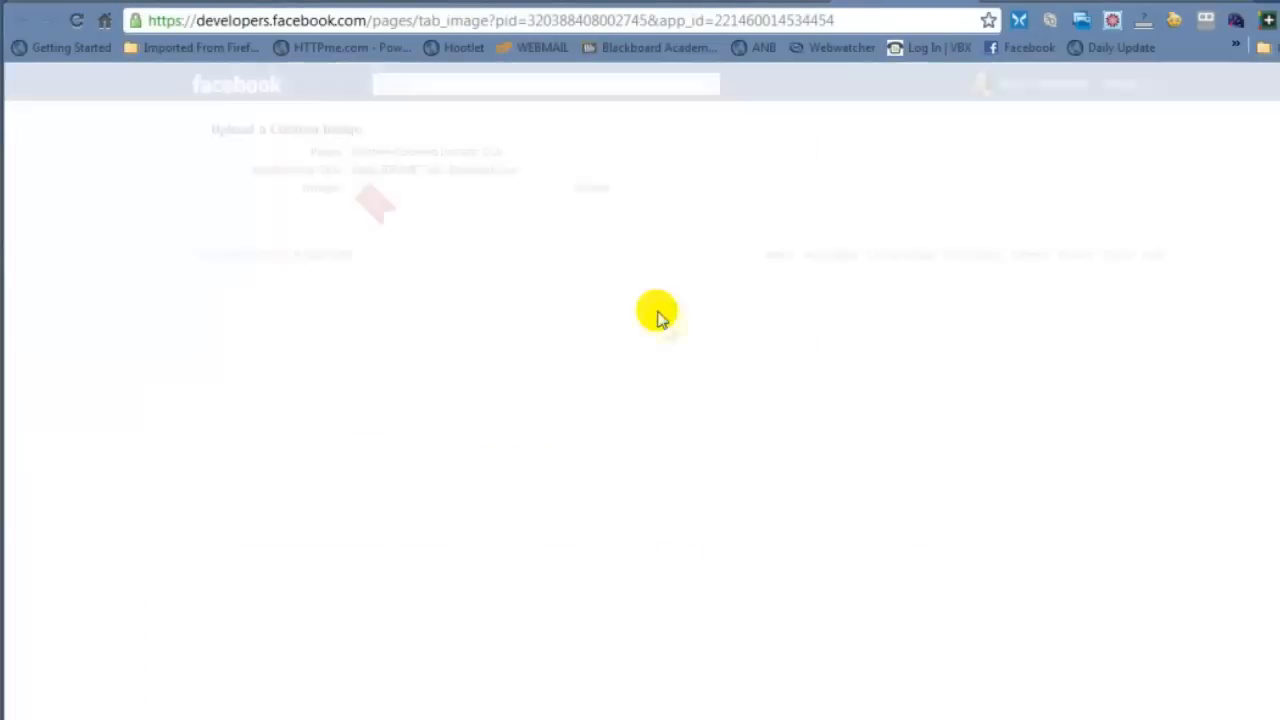
Try to upload cs-lewis-for-tab.png as The Lewis Connection's custom tab image
click(592, 191)
click(514, 301)
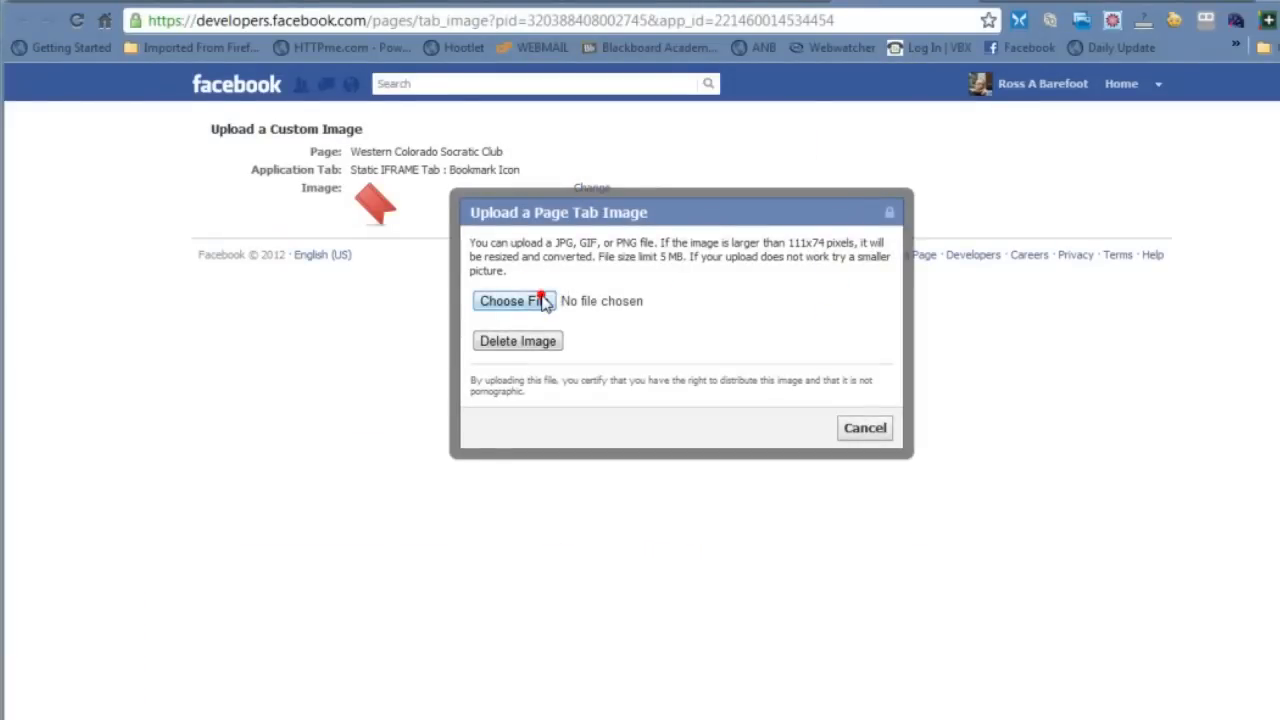
double_click(805, 127)
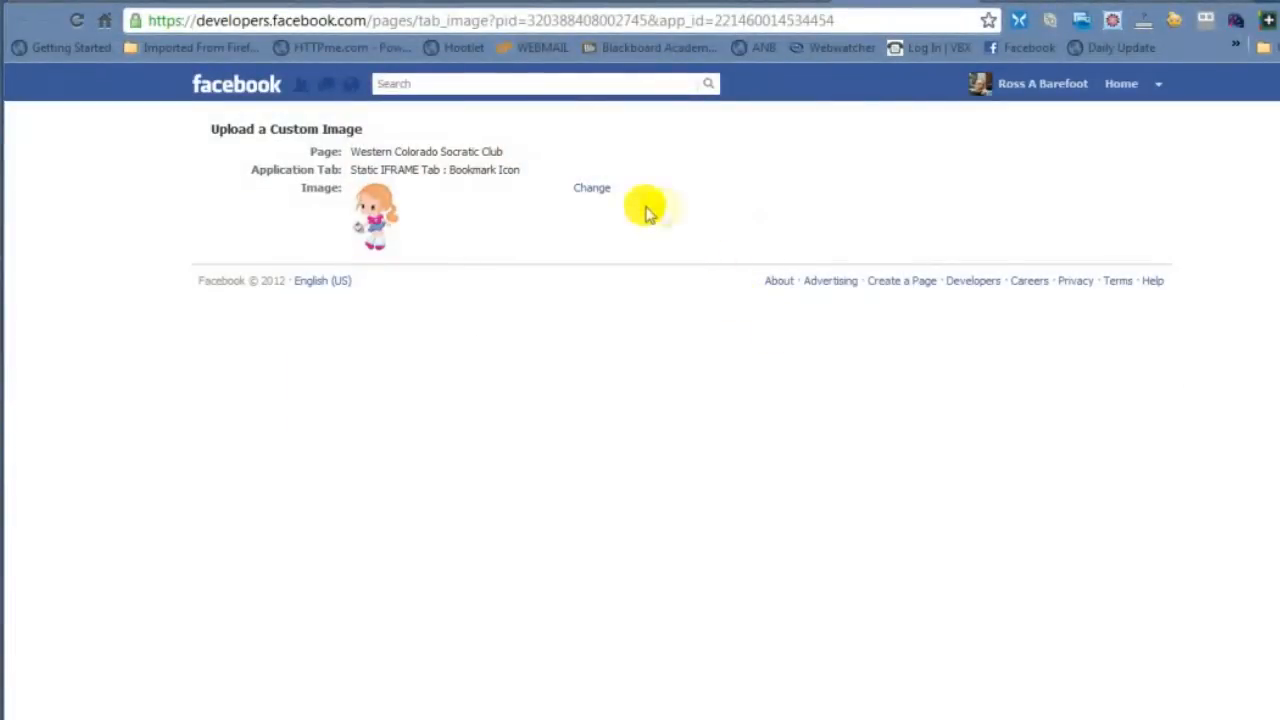
Upload cs-lewis-for-tab.png again as The Lewis Connection's tab image and close the tab settings
click(592, 192)
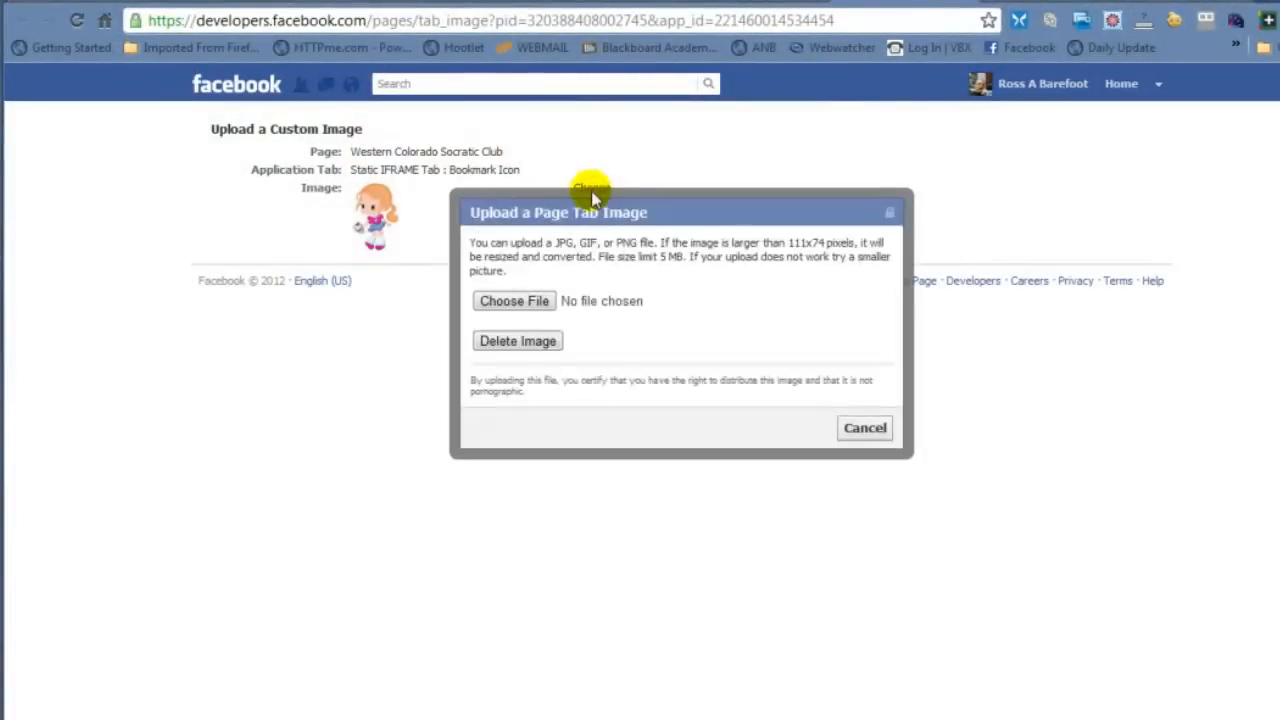
click(530, 300)
double_click(810, 128)
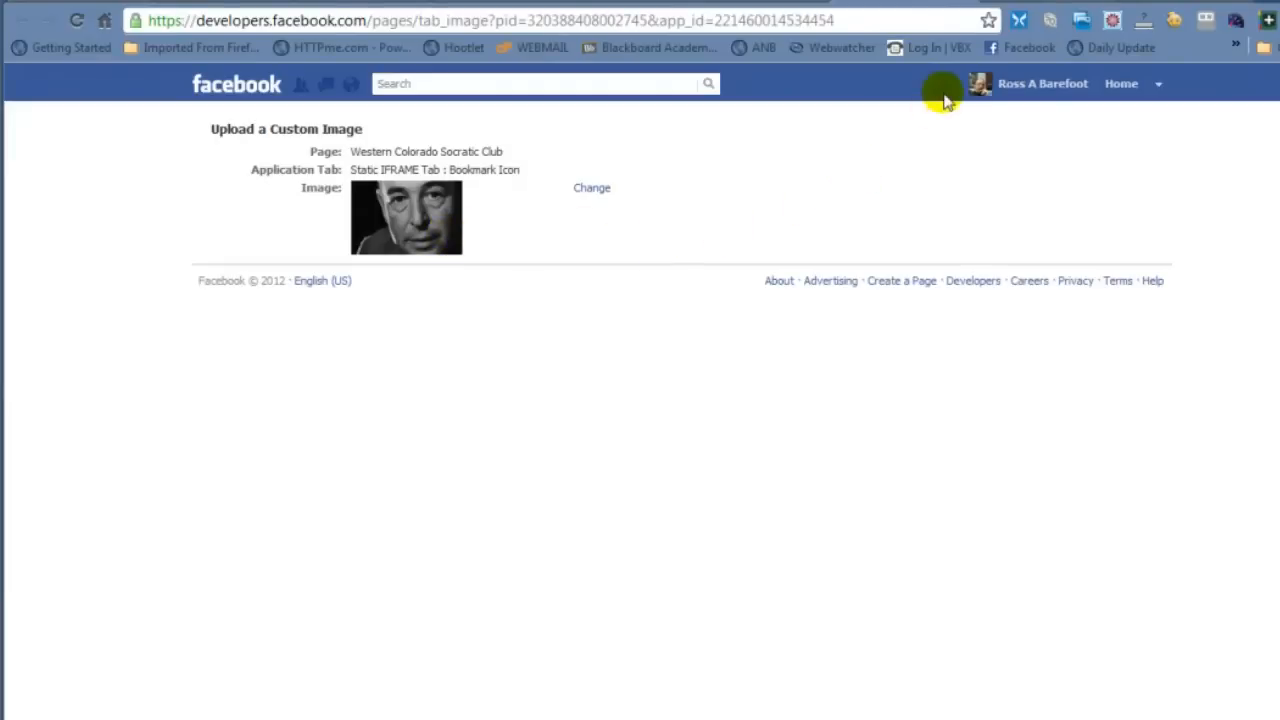
click(972, 5)
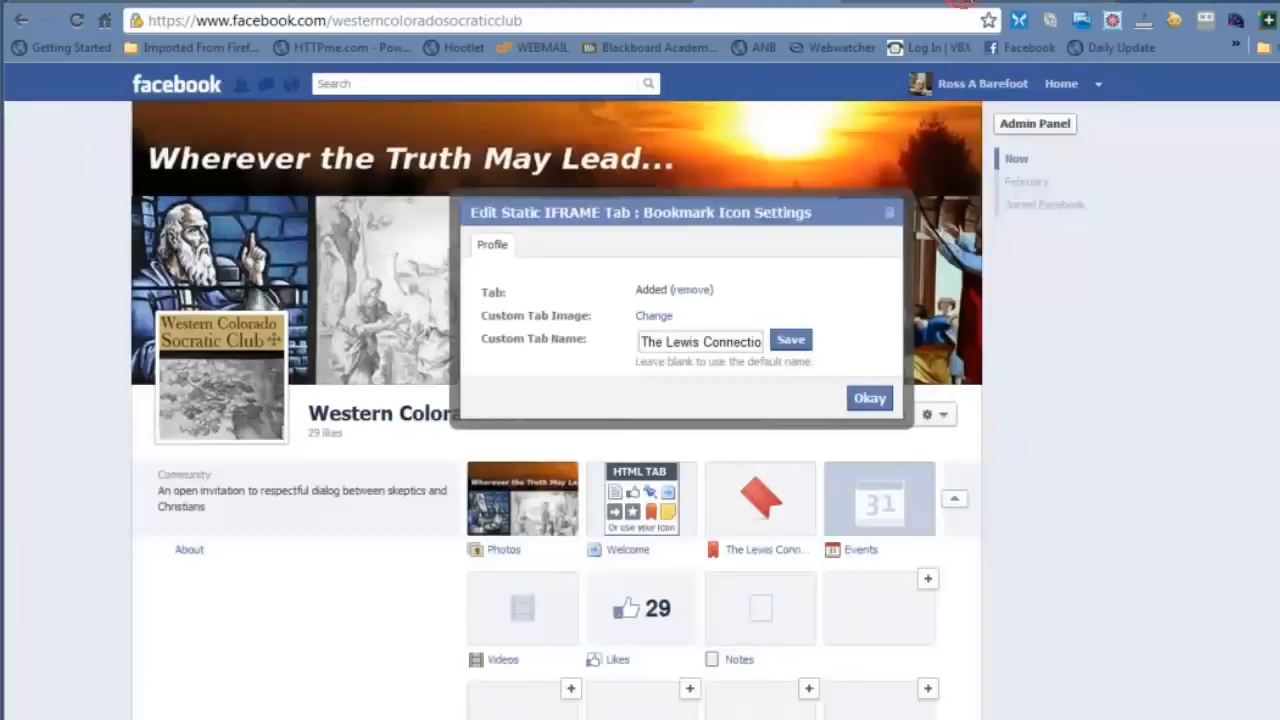
click(870, 400)
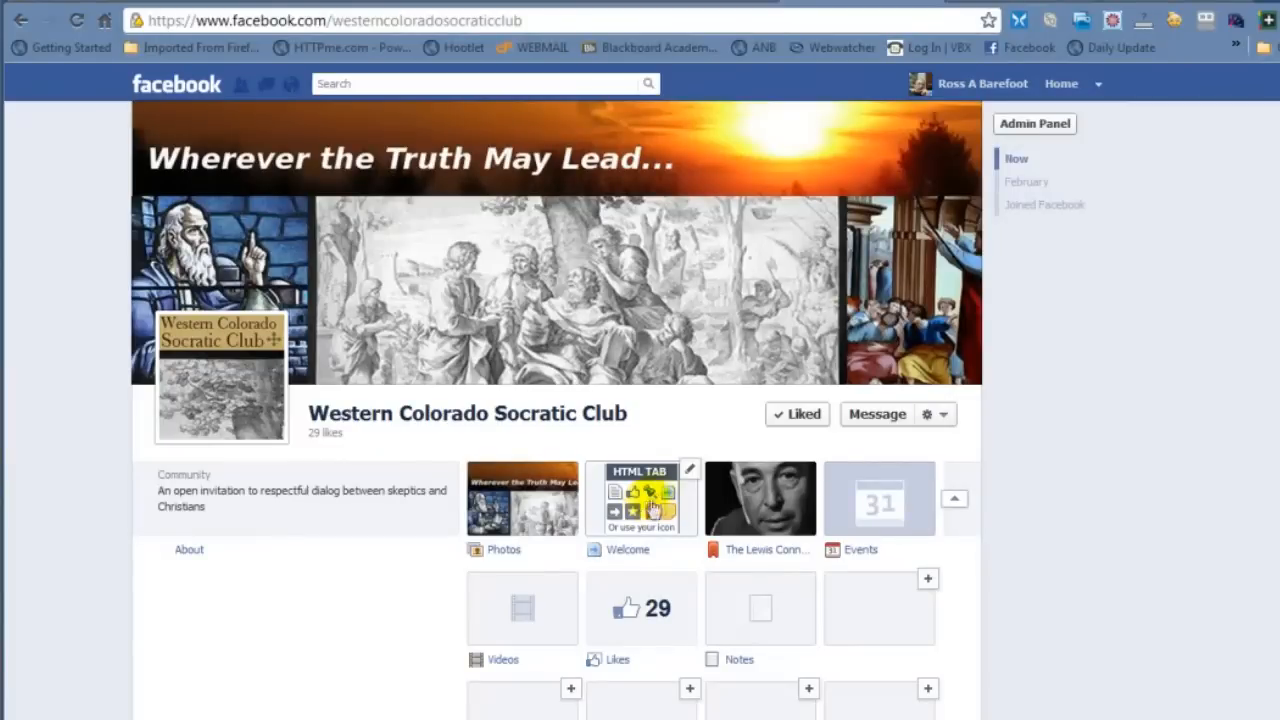
Open the Welcome tab's custom image upload and try to replace its image with 2012-03-08_1817.png
click(691, 472)
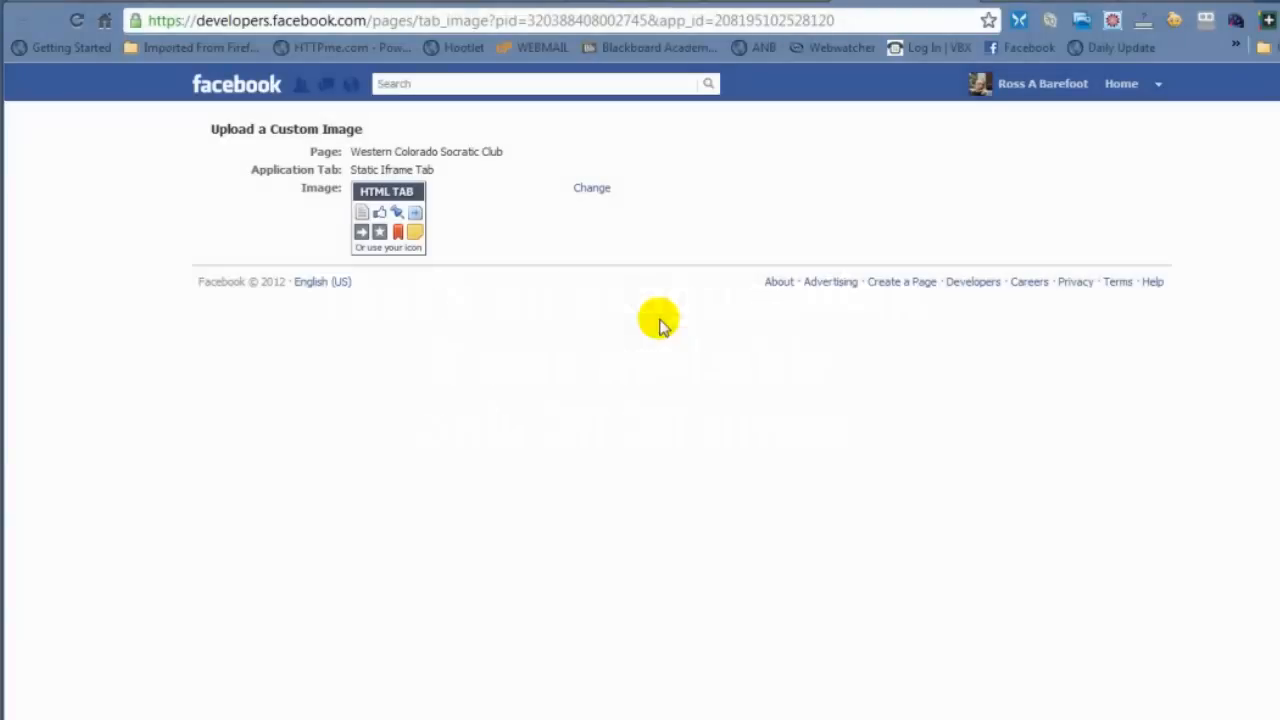
click(593, 188)
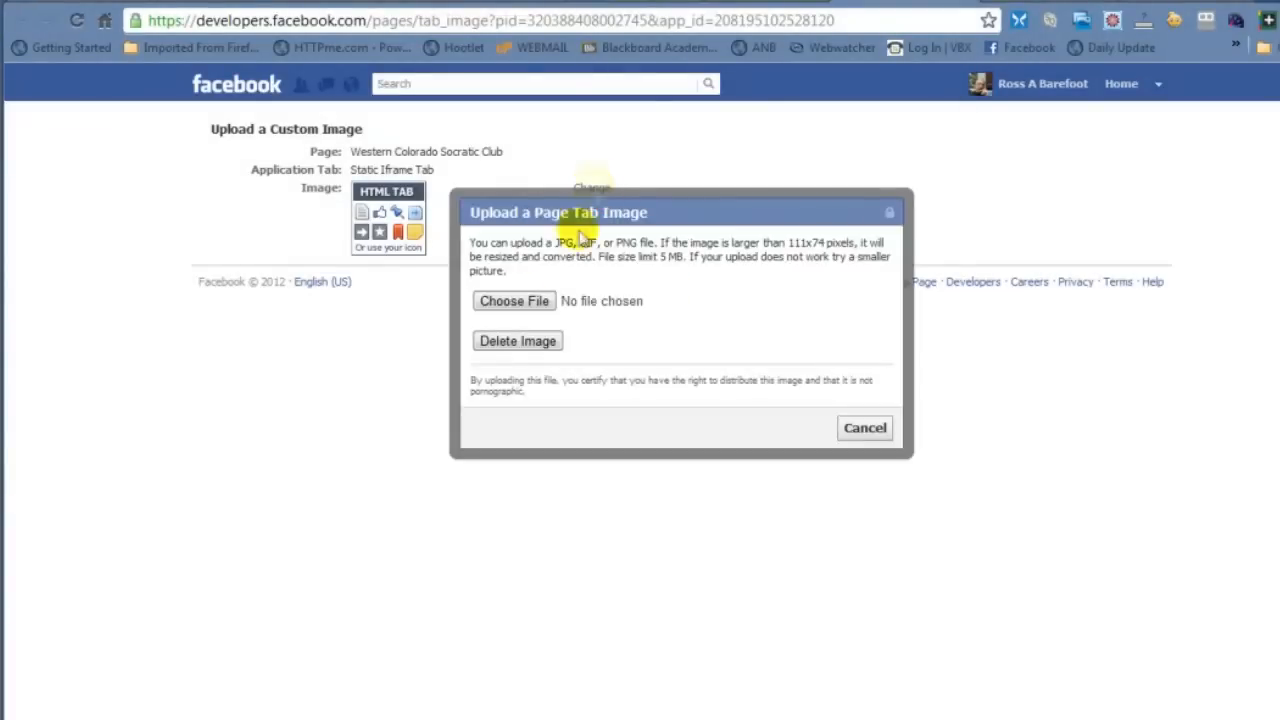
click(514, 302)
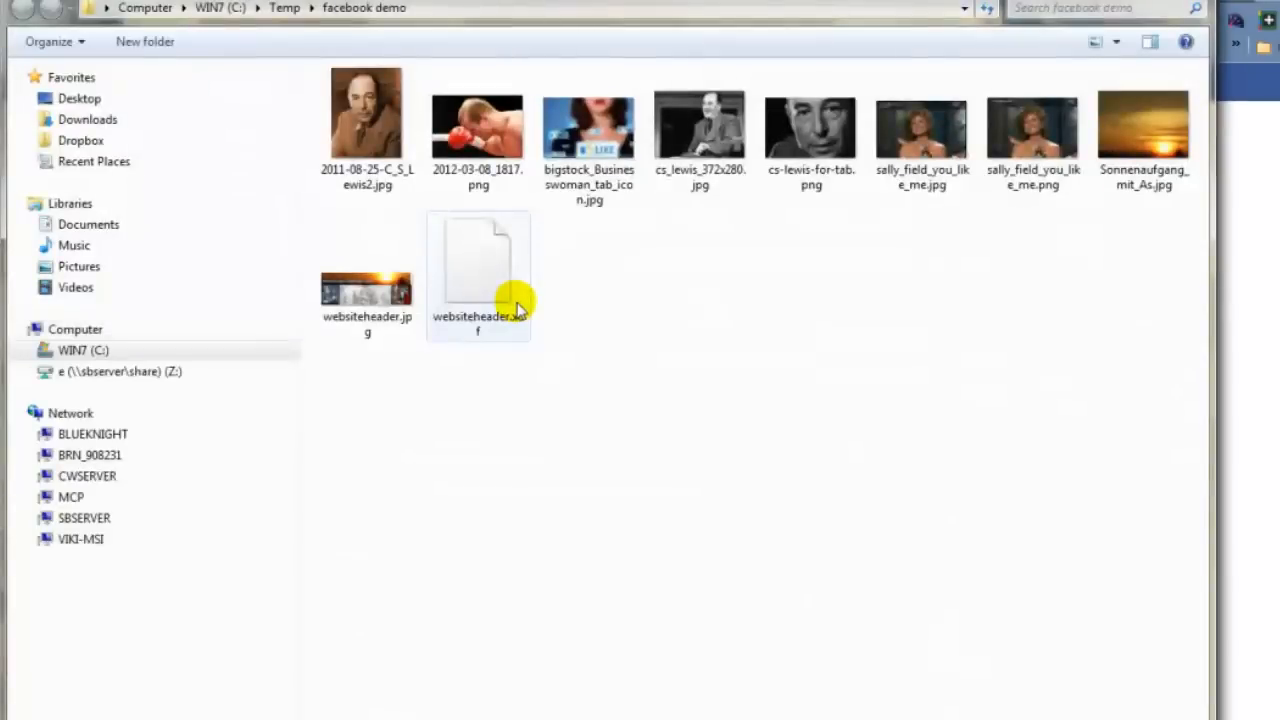
double_click(477, 142)
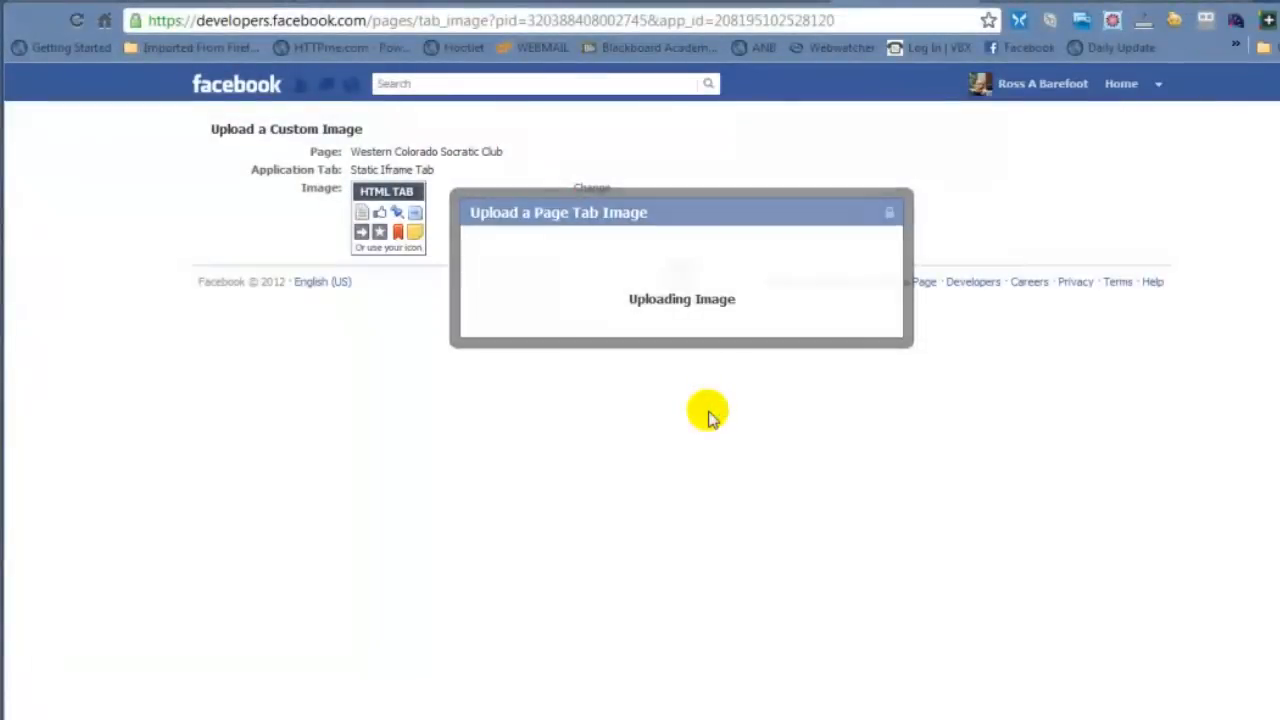
Retry the upload of 2012-03-08_1817.png as the Welcome tab's custom image twice
click(592, 188)
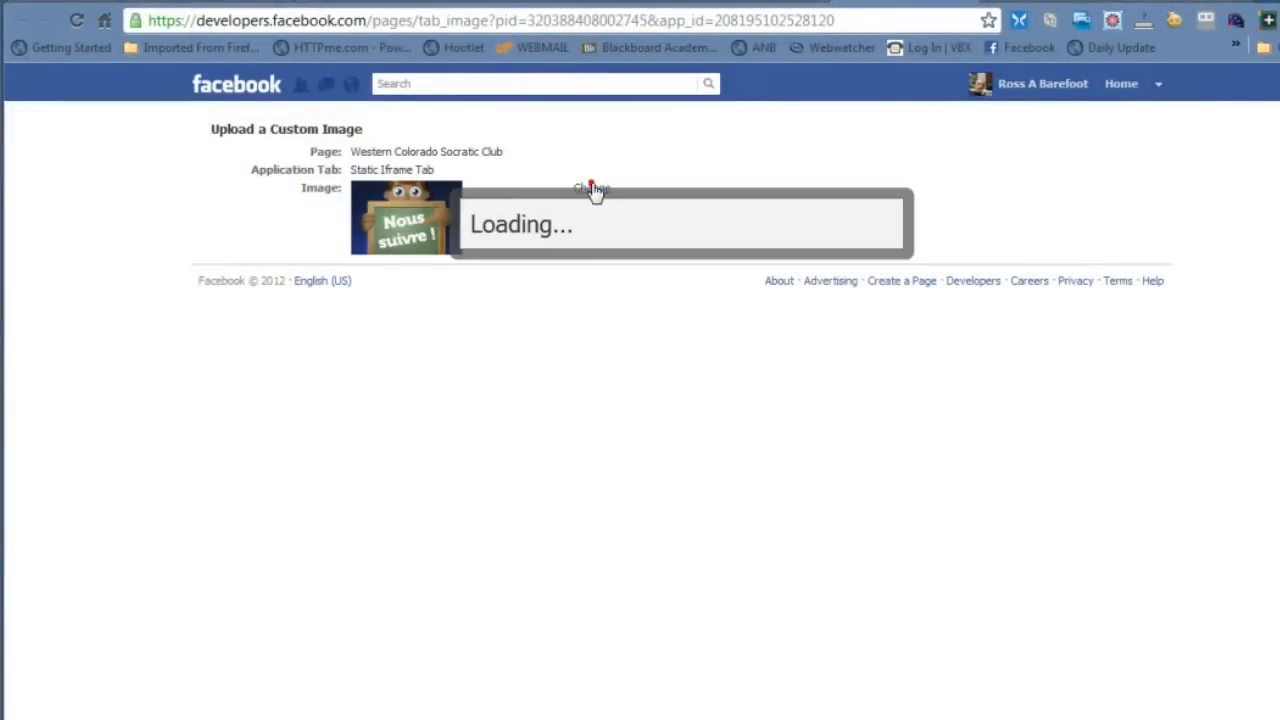
click(533, 301)
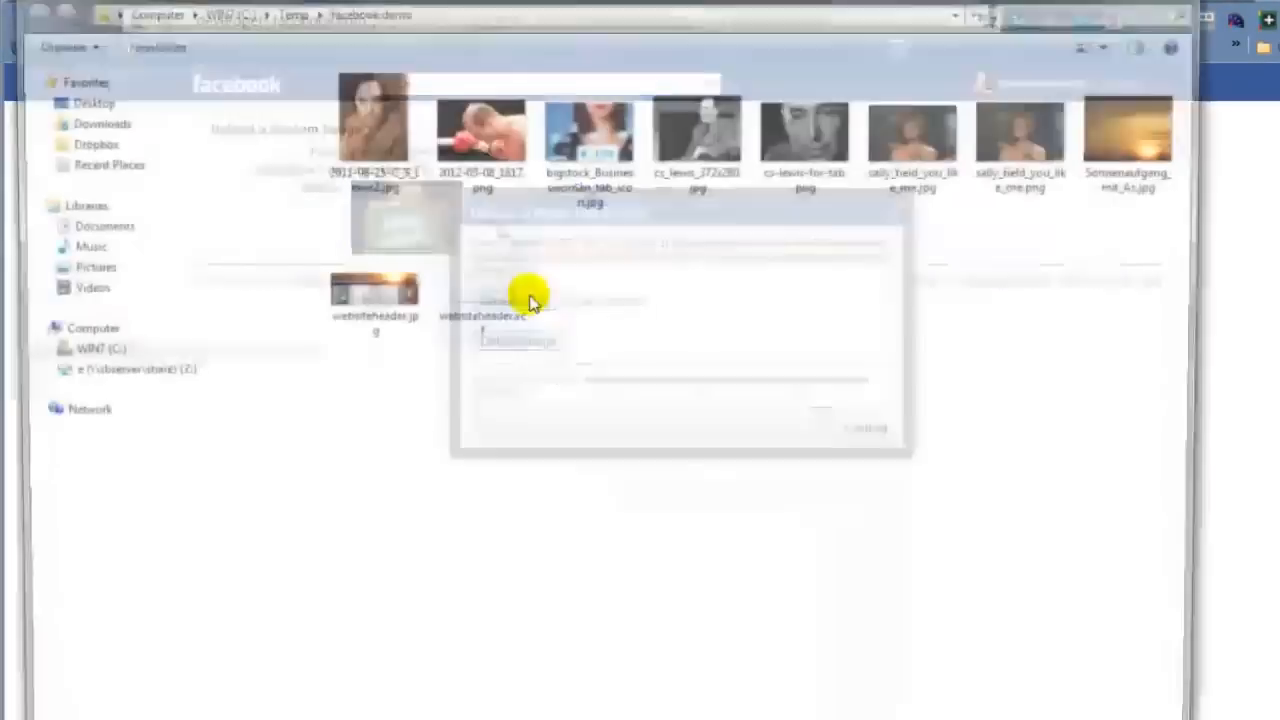
double_click(500, 152)
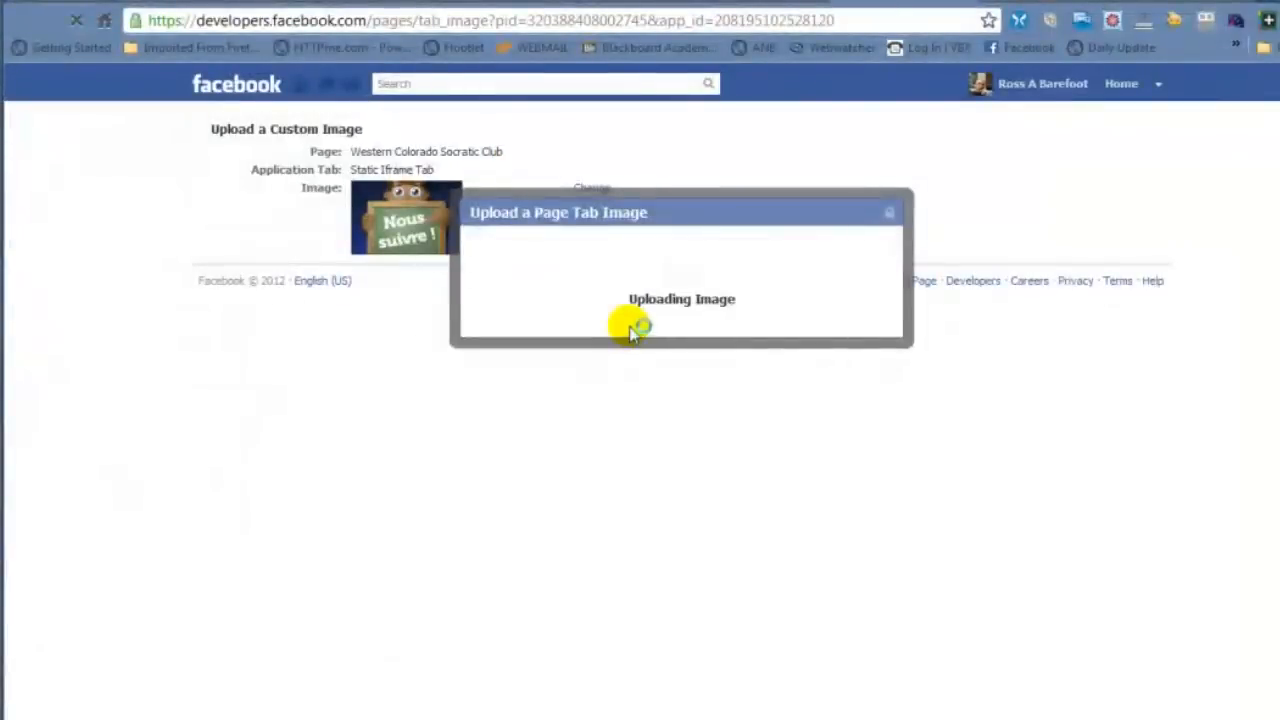
click(591, 189)
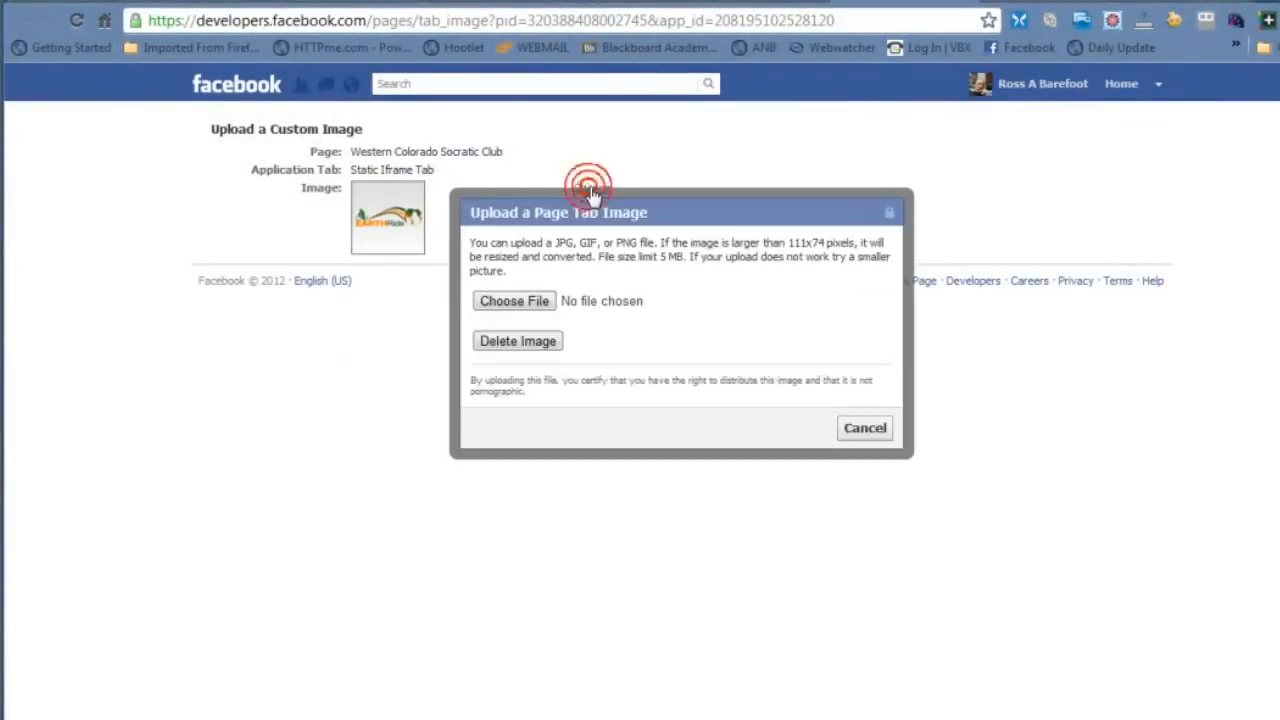
click(537, 305)
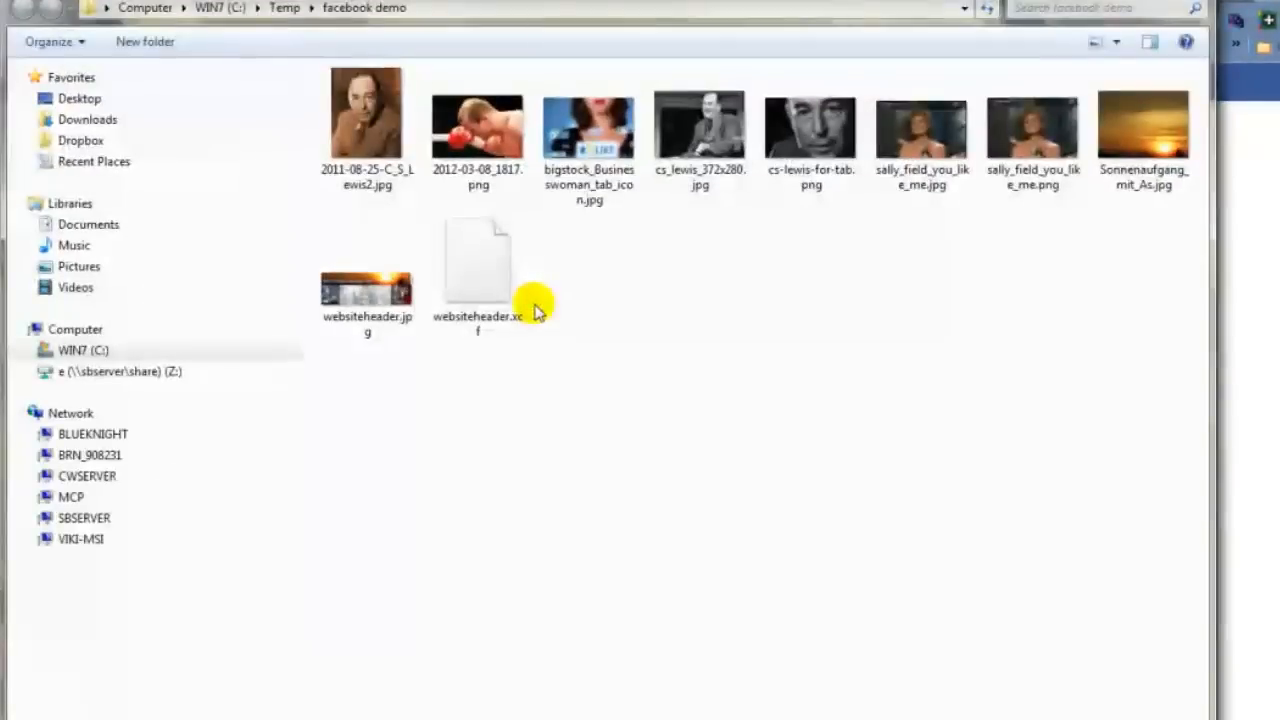
double_click(490, 150)
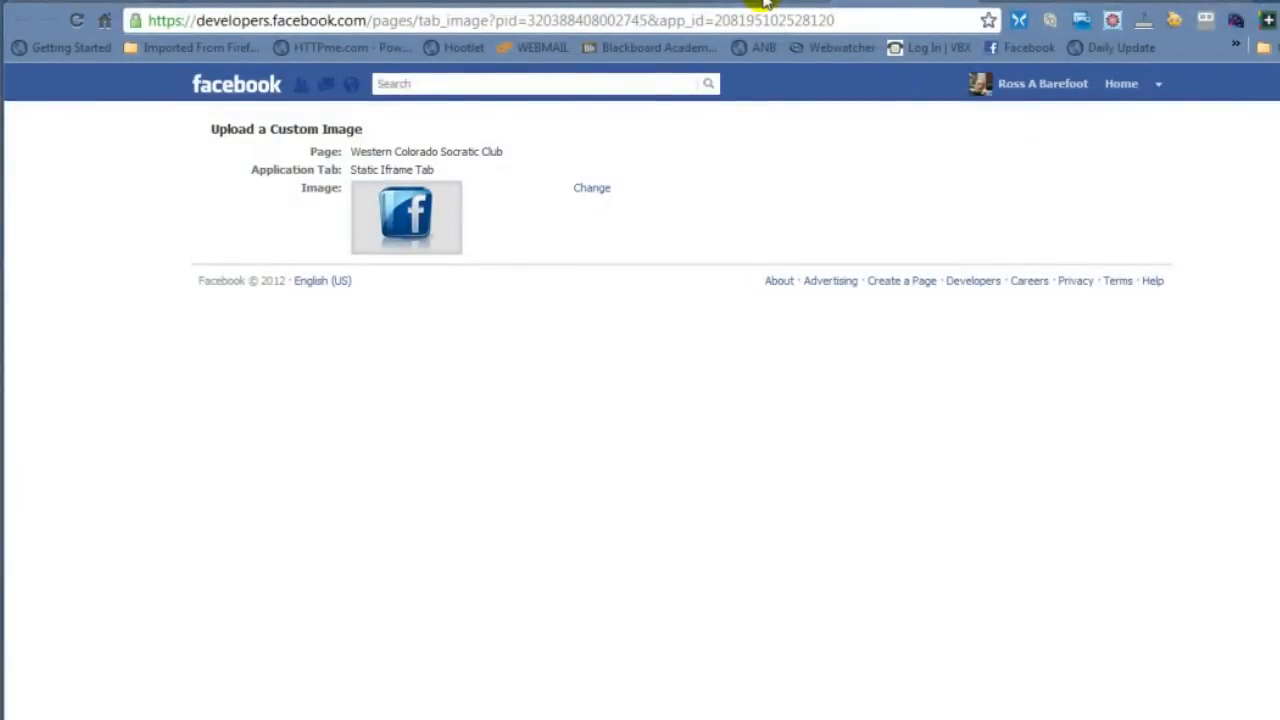
Return to the Welcome tab's settings, save its custom tab name, and close the dialog
click(972, 1)
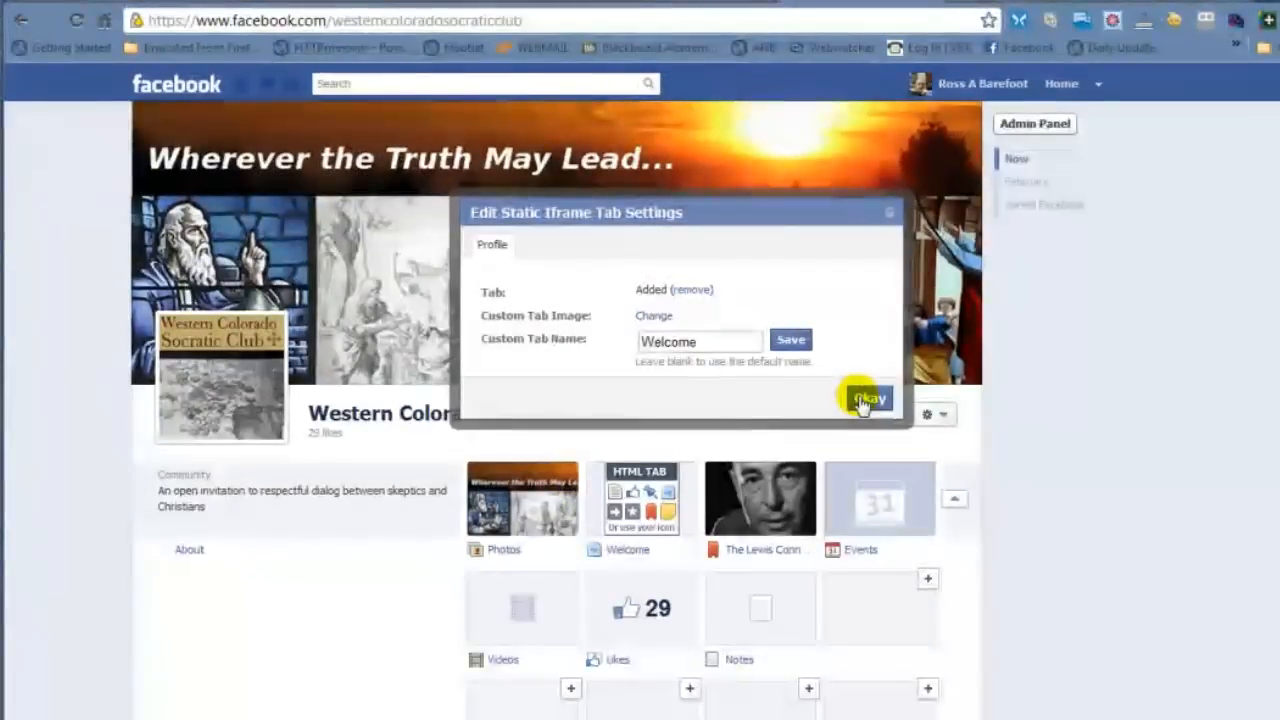
drag(737, 343, 604, 345)
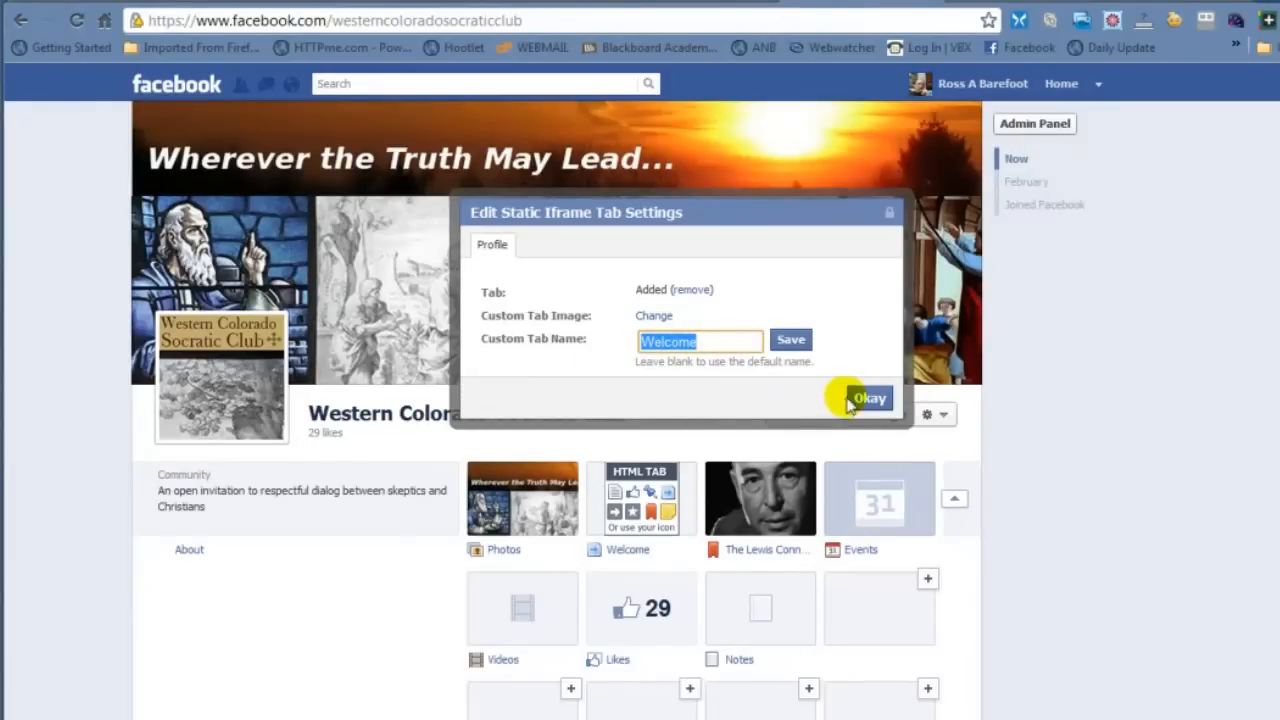
click(806, 345)
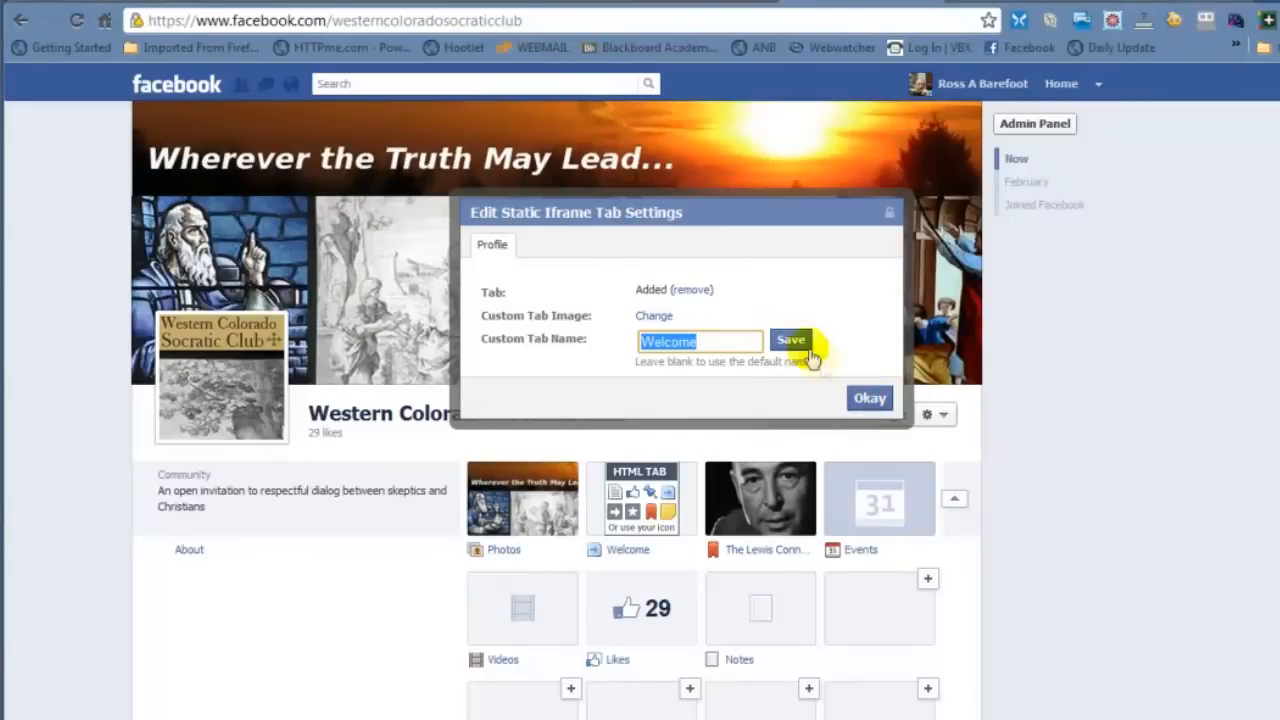
click(870, 400)
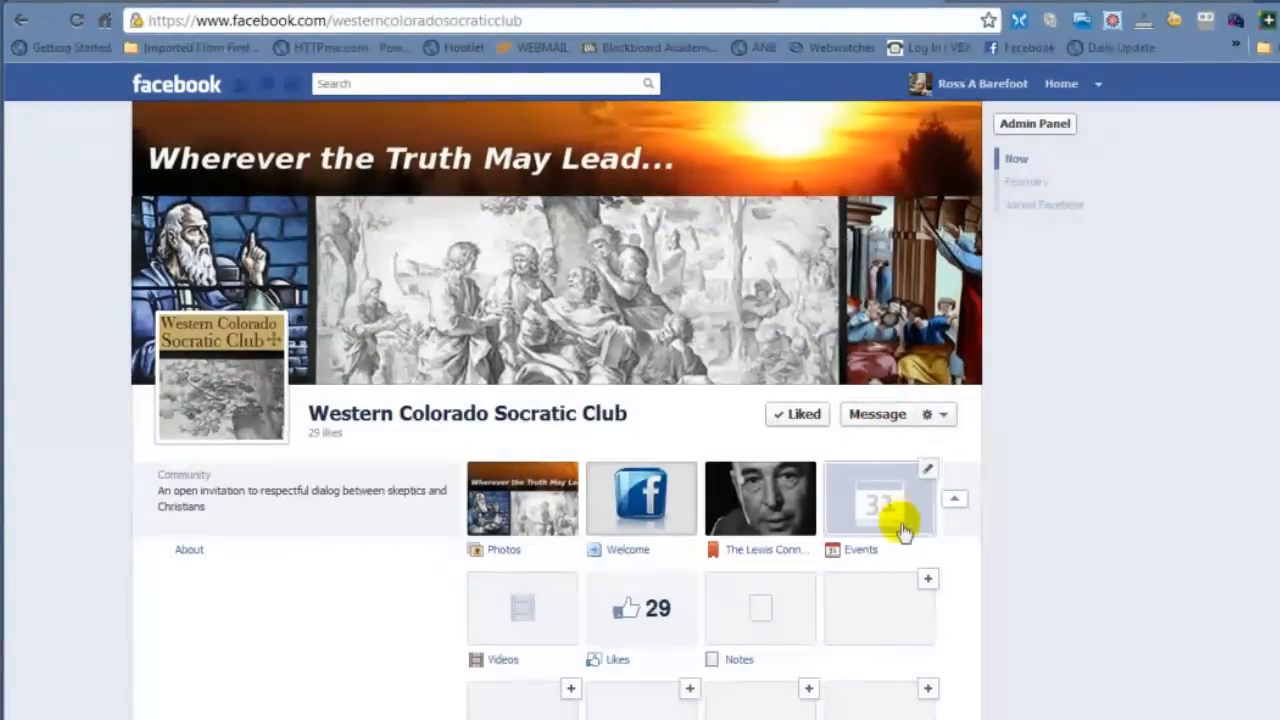
Collapse the app tabs, view the Welcome tab's settings and its custom image upload page, and return to the settings
click(955, 505)
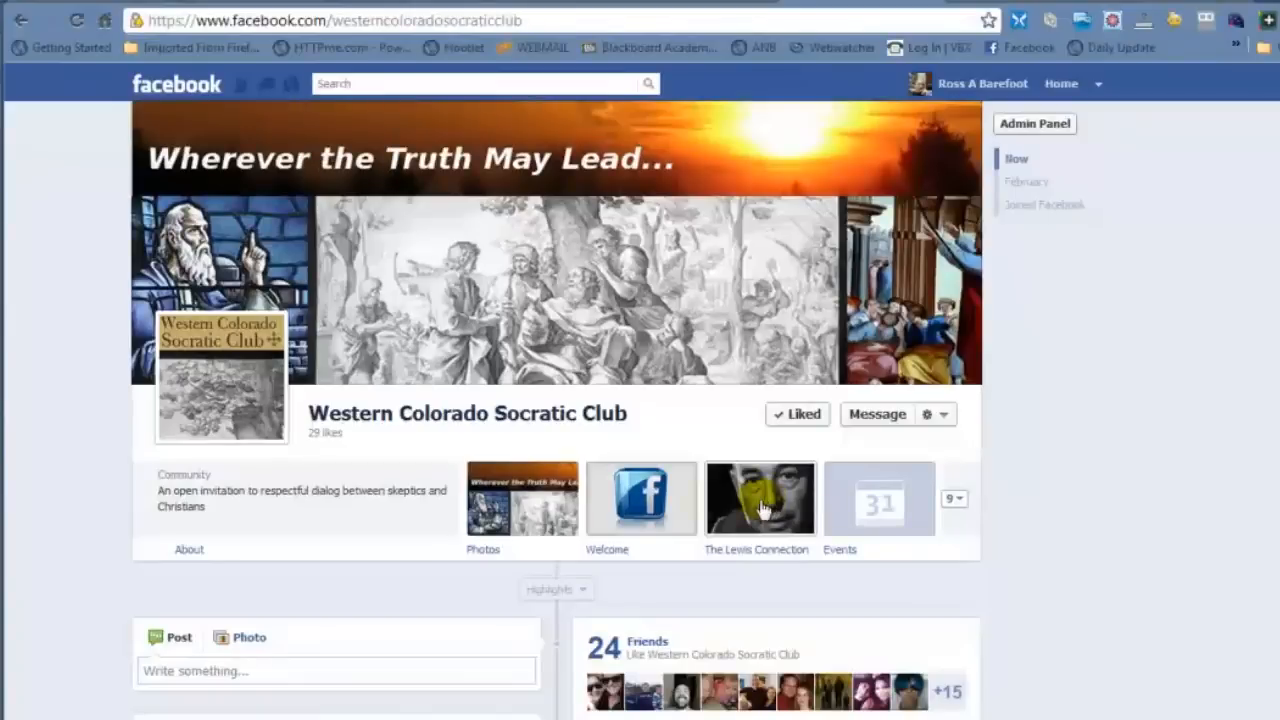
click(677, 506)
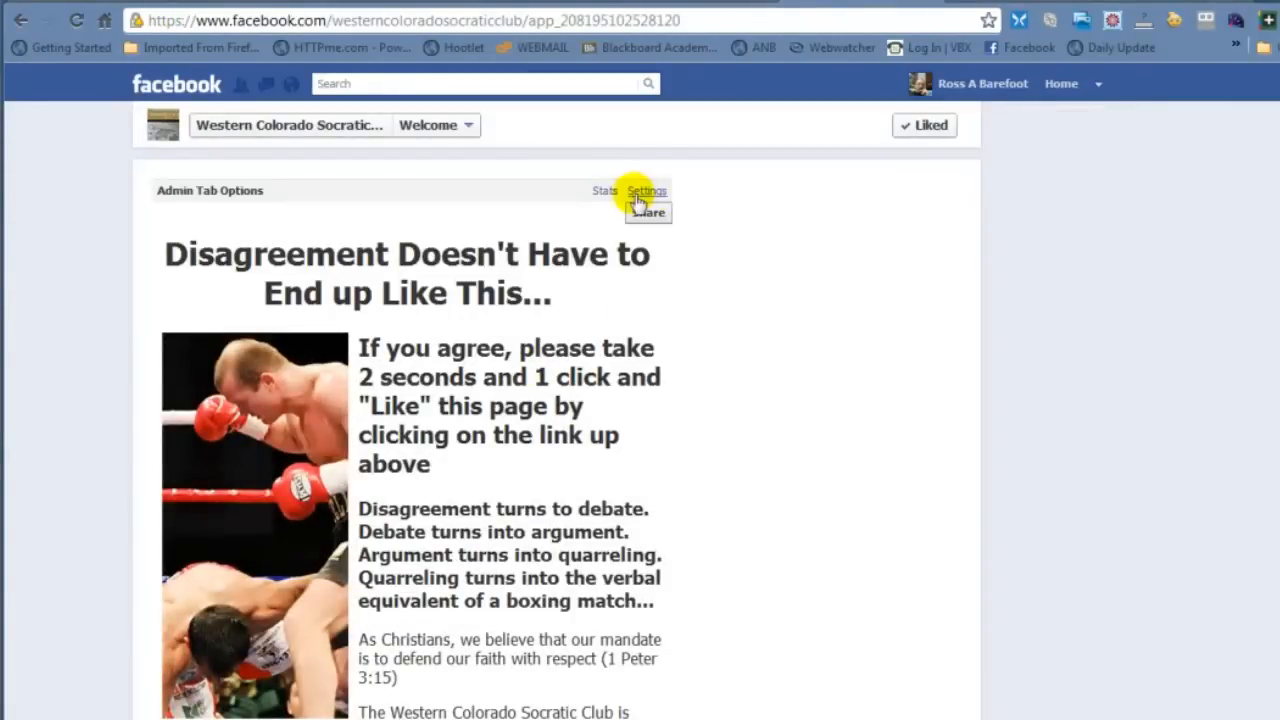
click(636, 196)
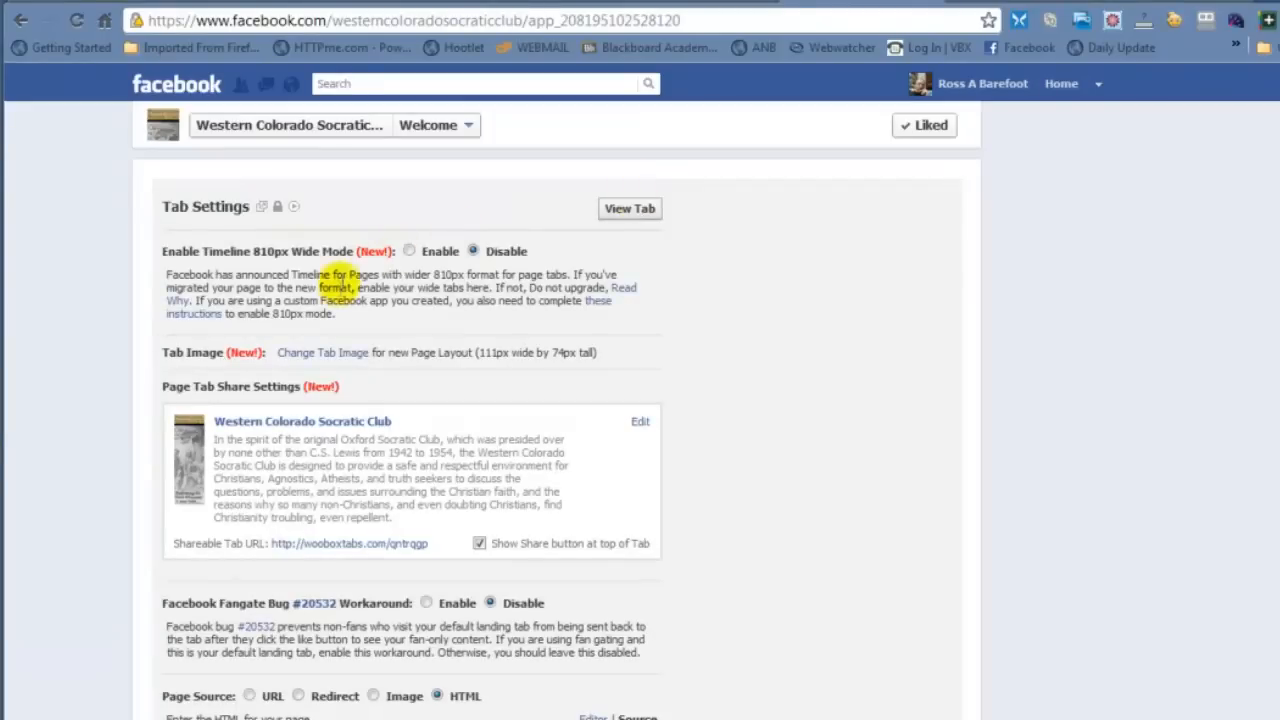
click(329, 355)
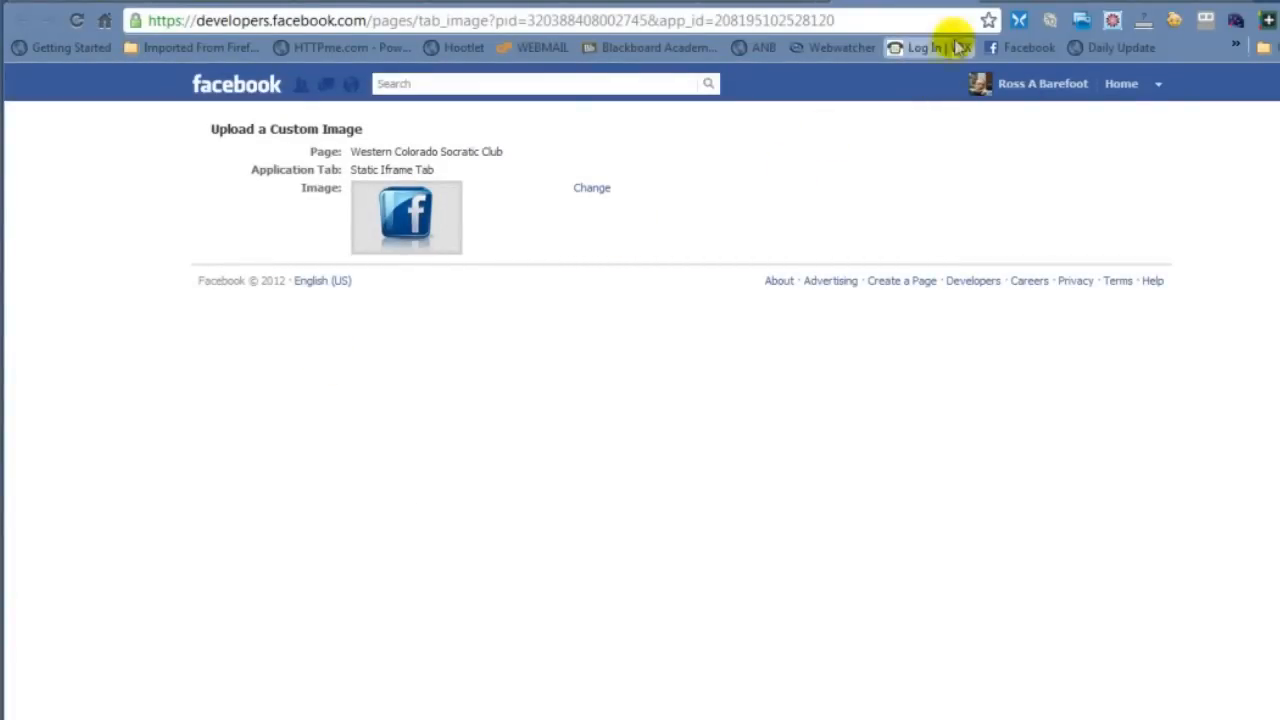
click(966, 1)
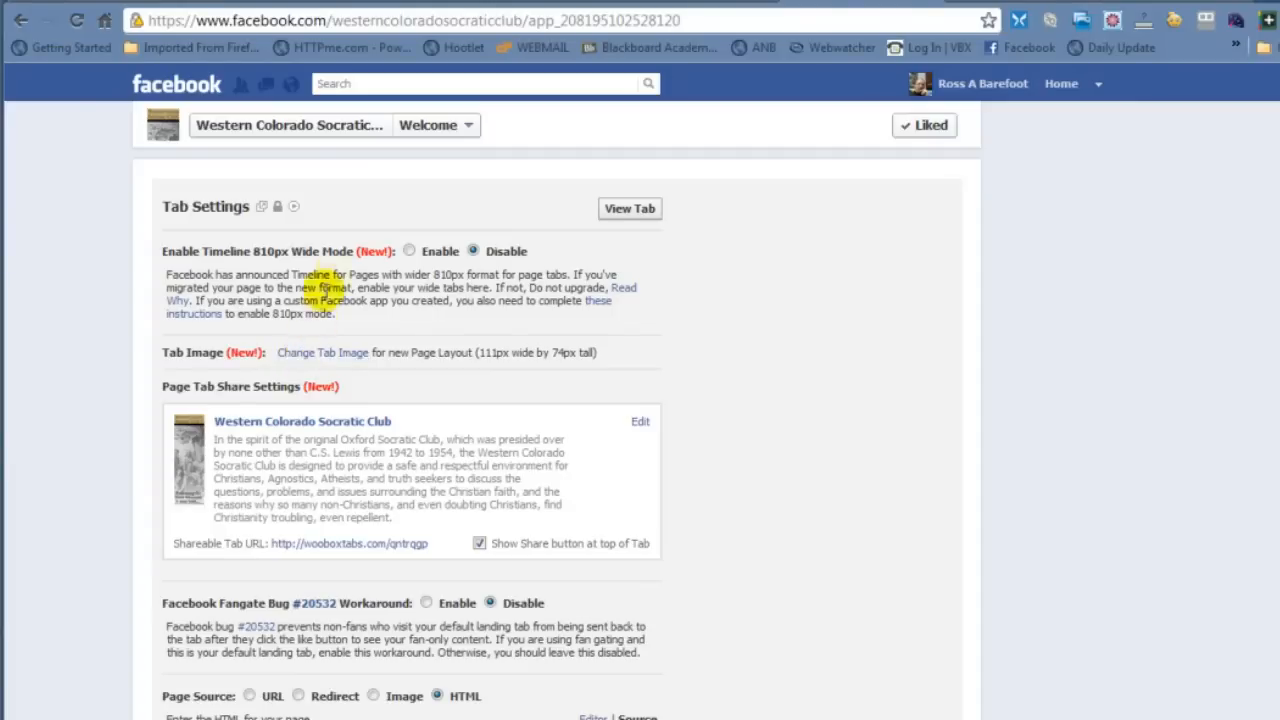
Return to the Western Colorado Socratic Club page, expand its app tabs, and view the Welcome tab's editing options
click(325, 125)
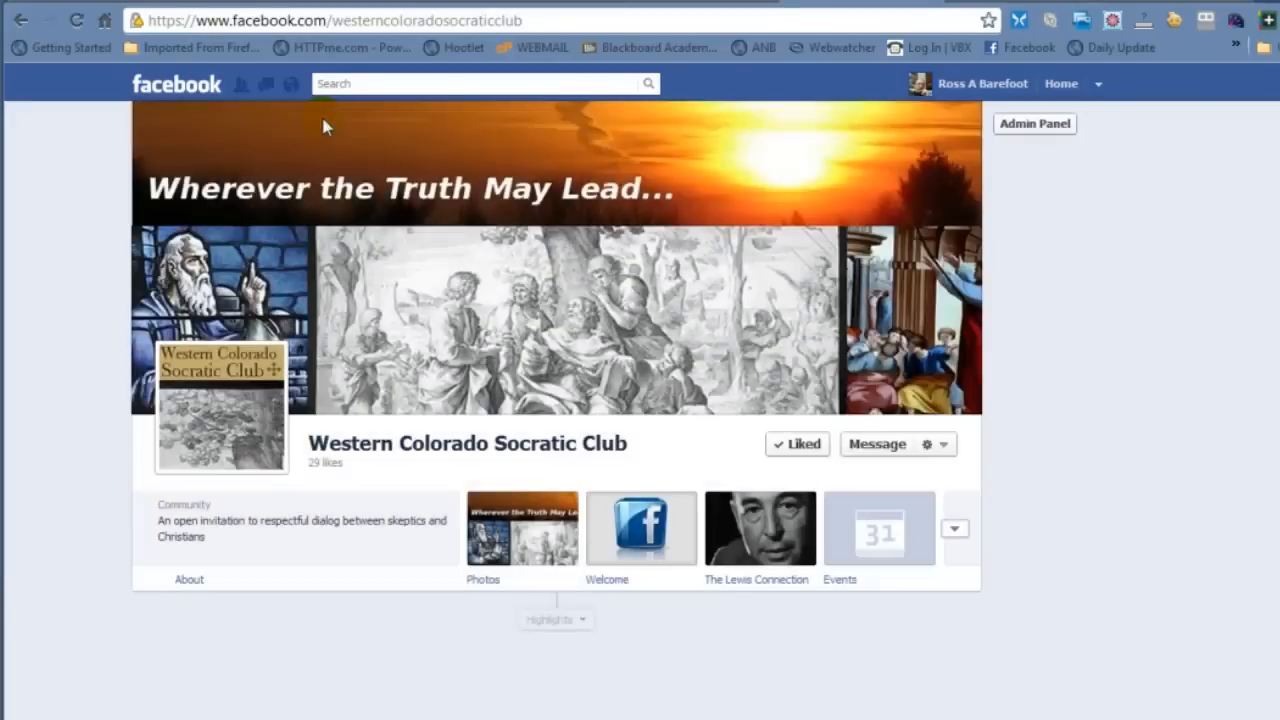
scroll(510, 447, down, 2)
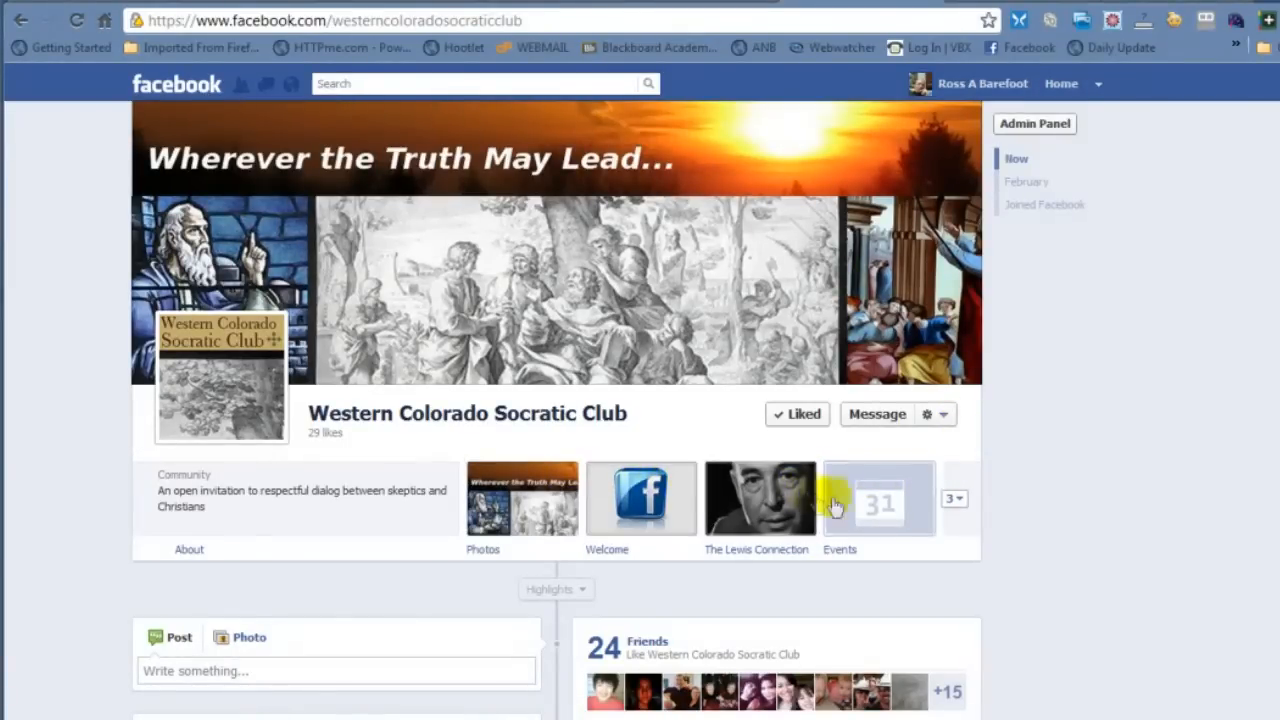
click(958, 502)
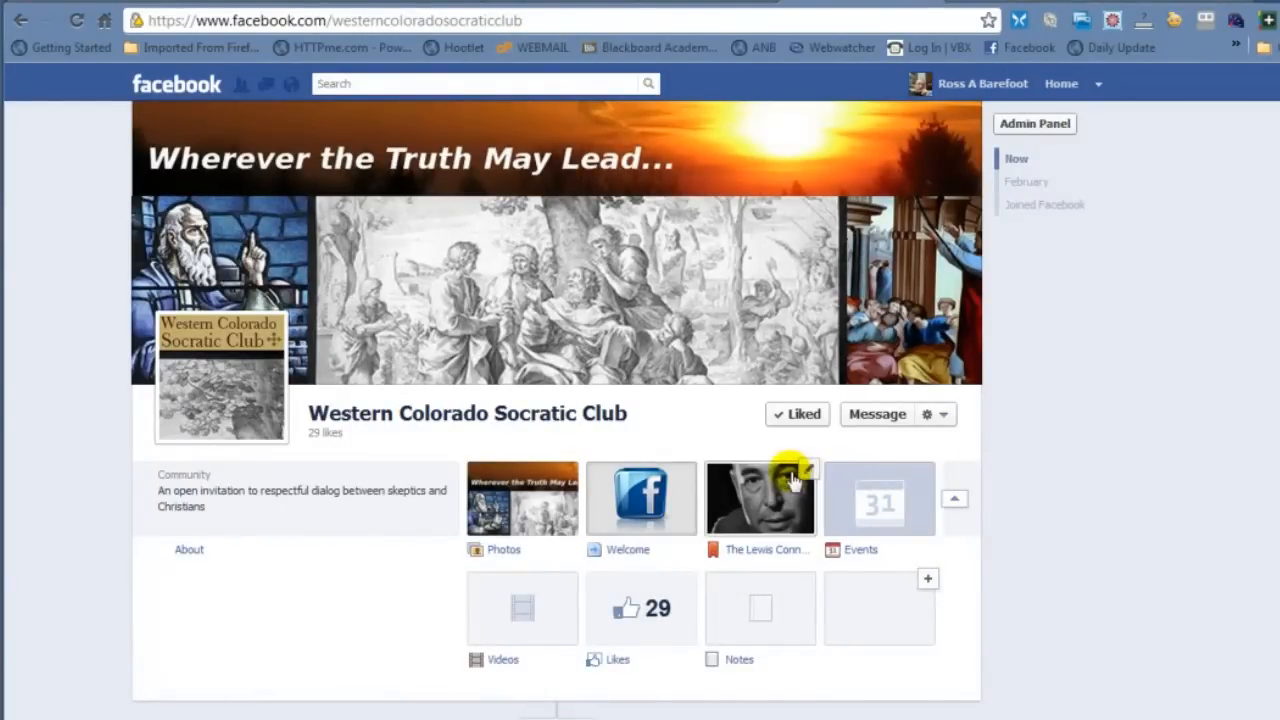
click(688, 472)
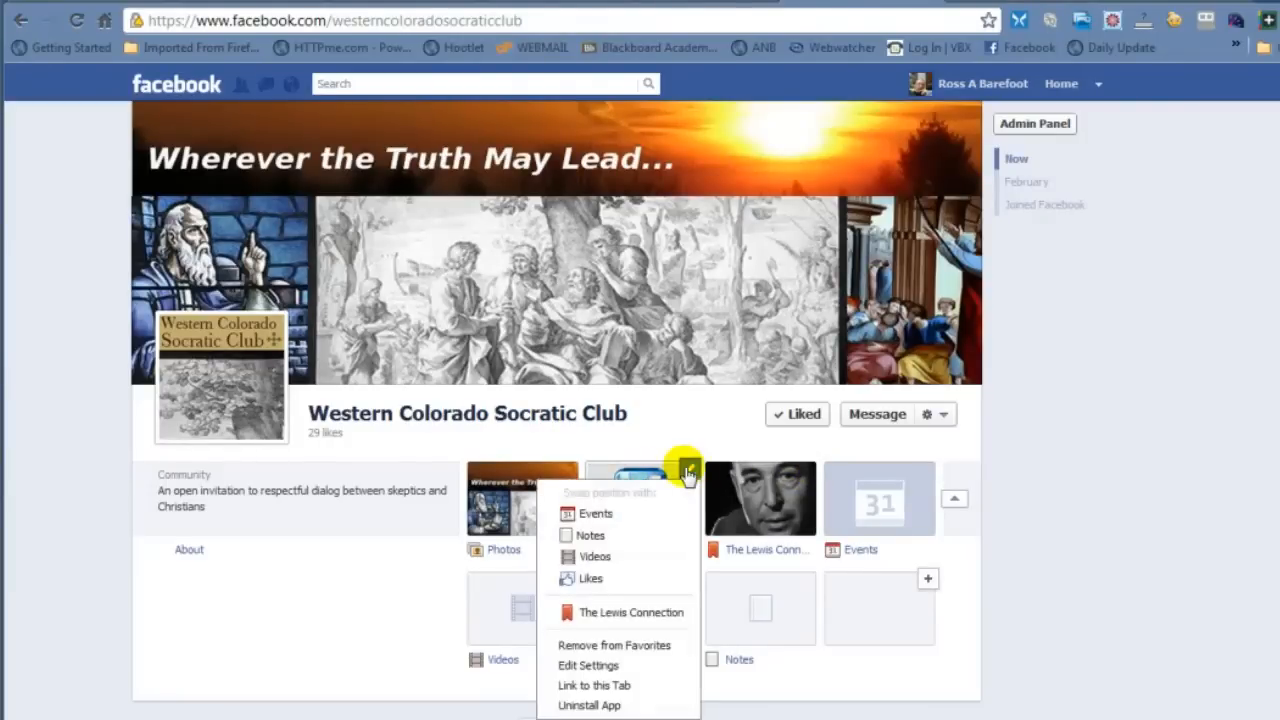
View the direct link to the Welcome tab, close the link dialog, and collapse the app tabs
click(605, 686)
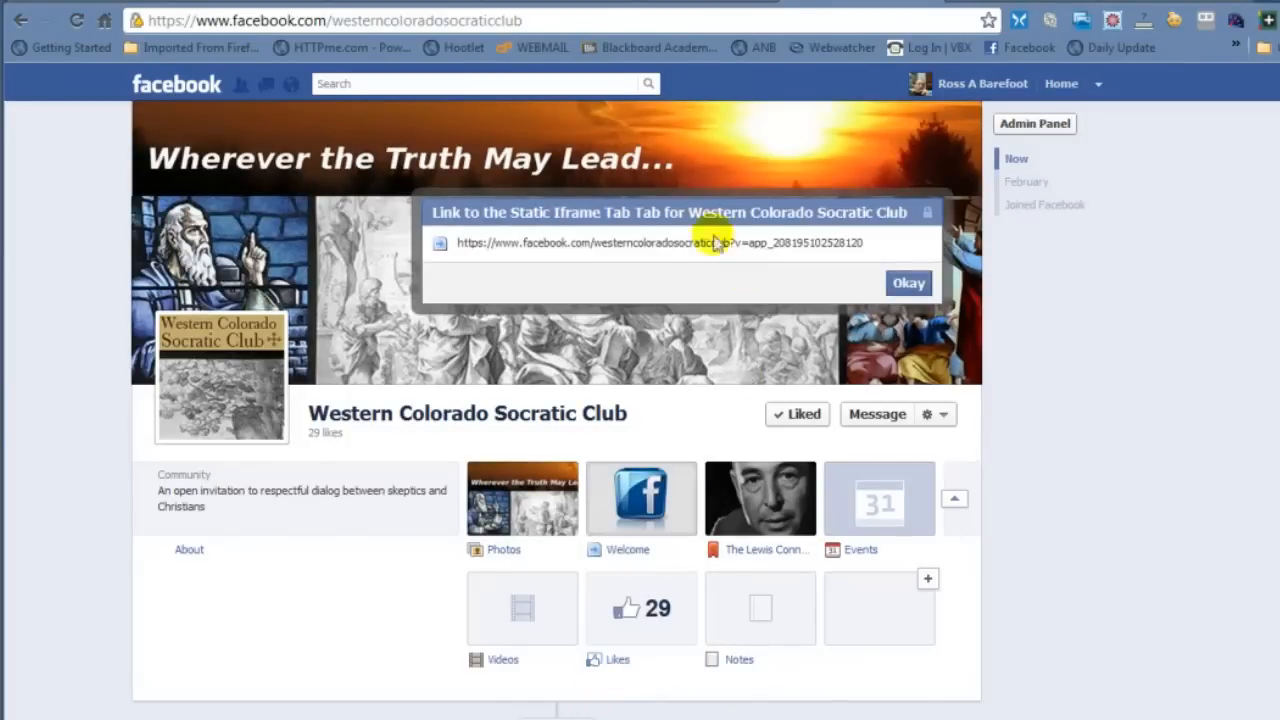
click(907, 285)
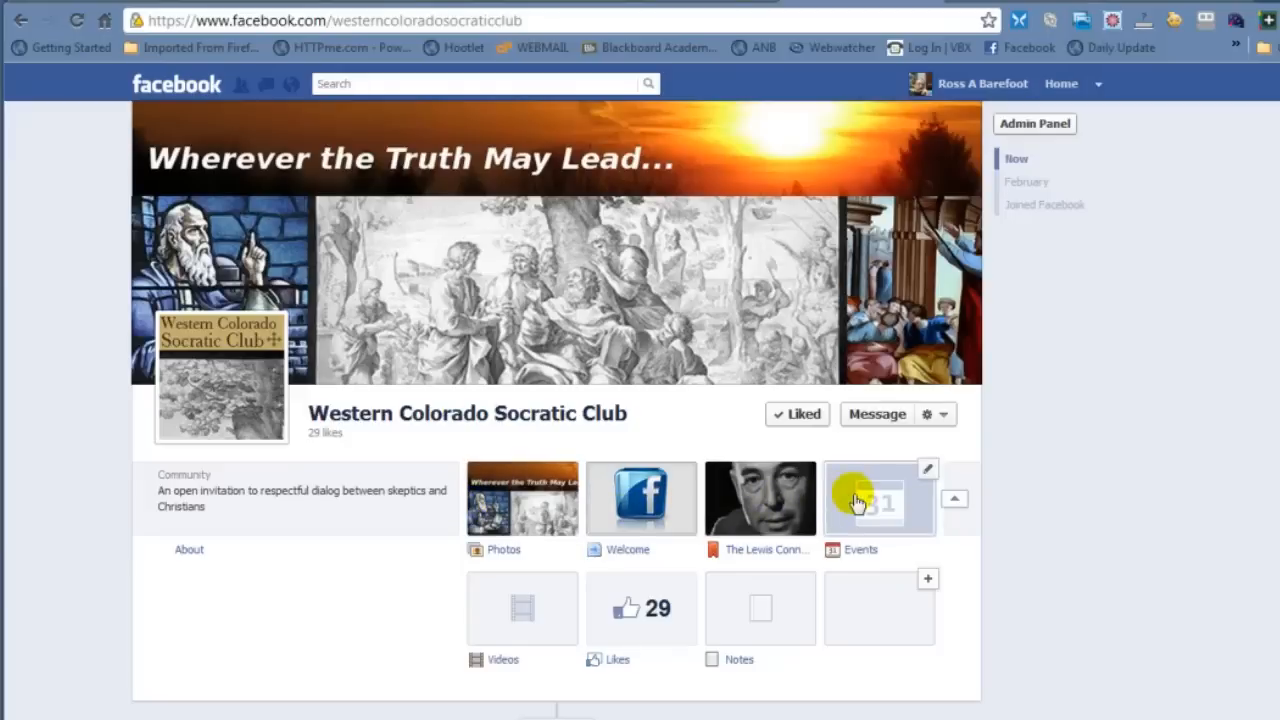
click(955, 500)
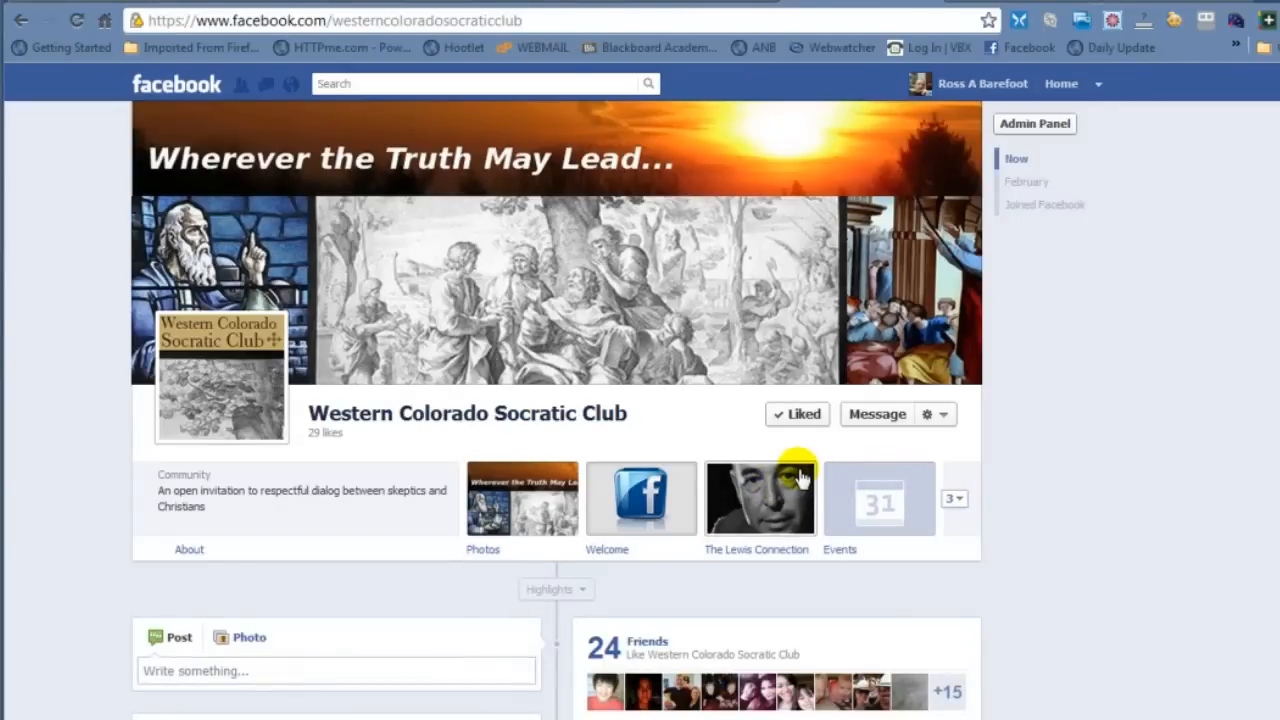
Expand the app tabs, swap the Videos tab's position with Events, and collapse the tabs again
click(953, 498)
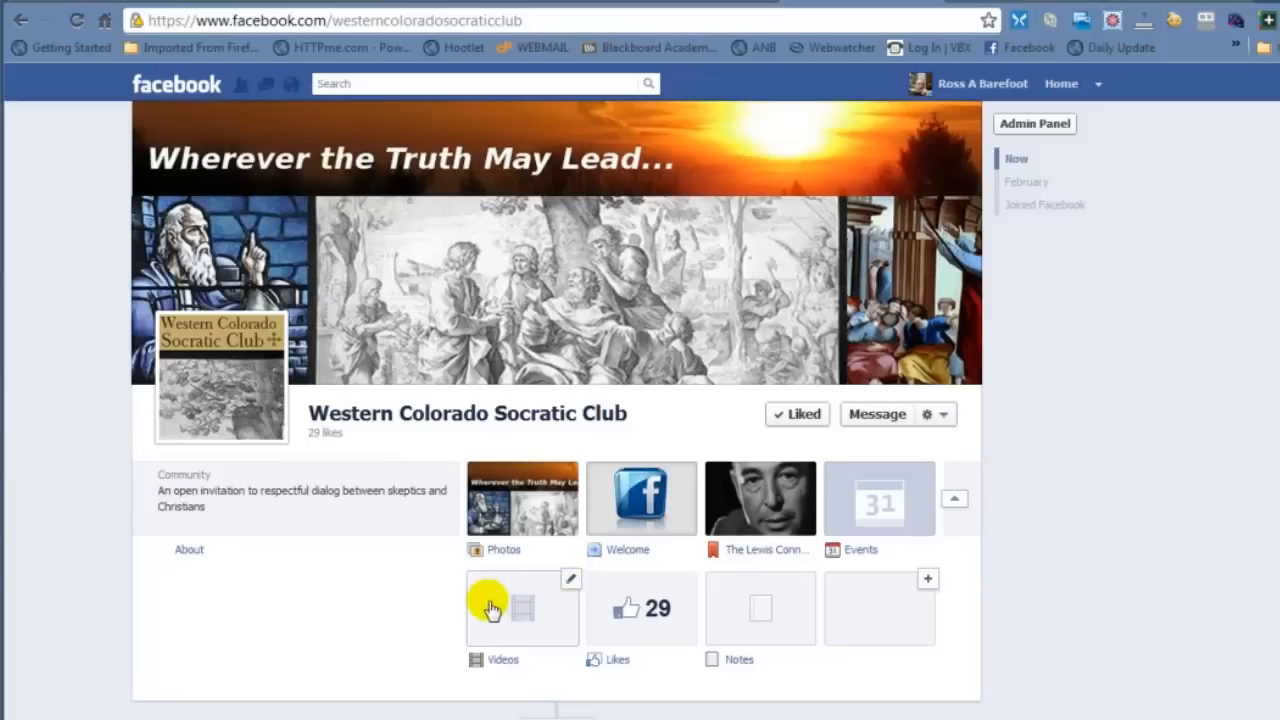
click(572, 583)
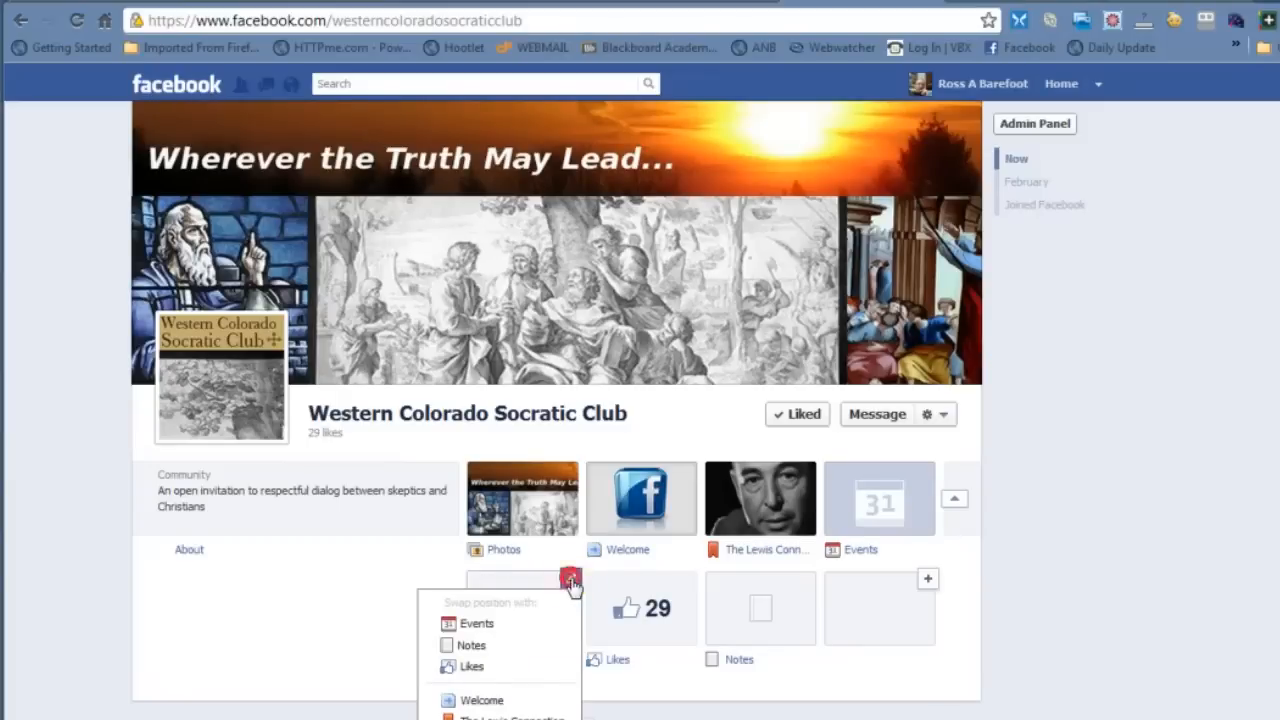
click(480, 626)
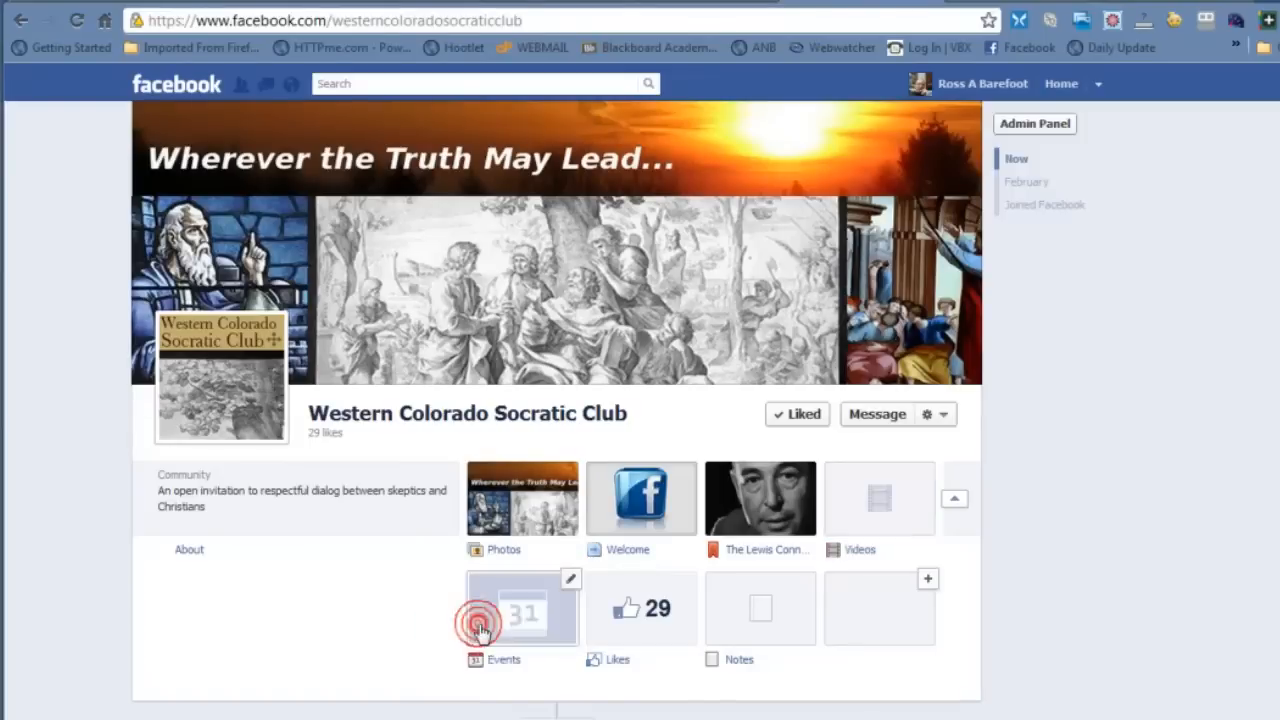
click(958, 498)
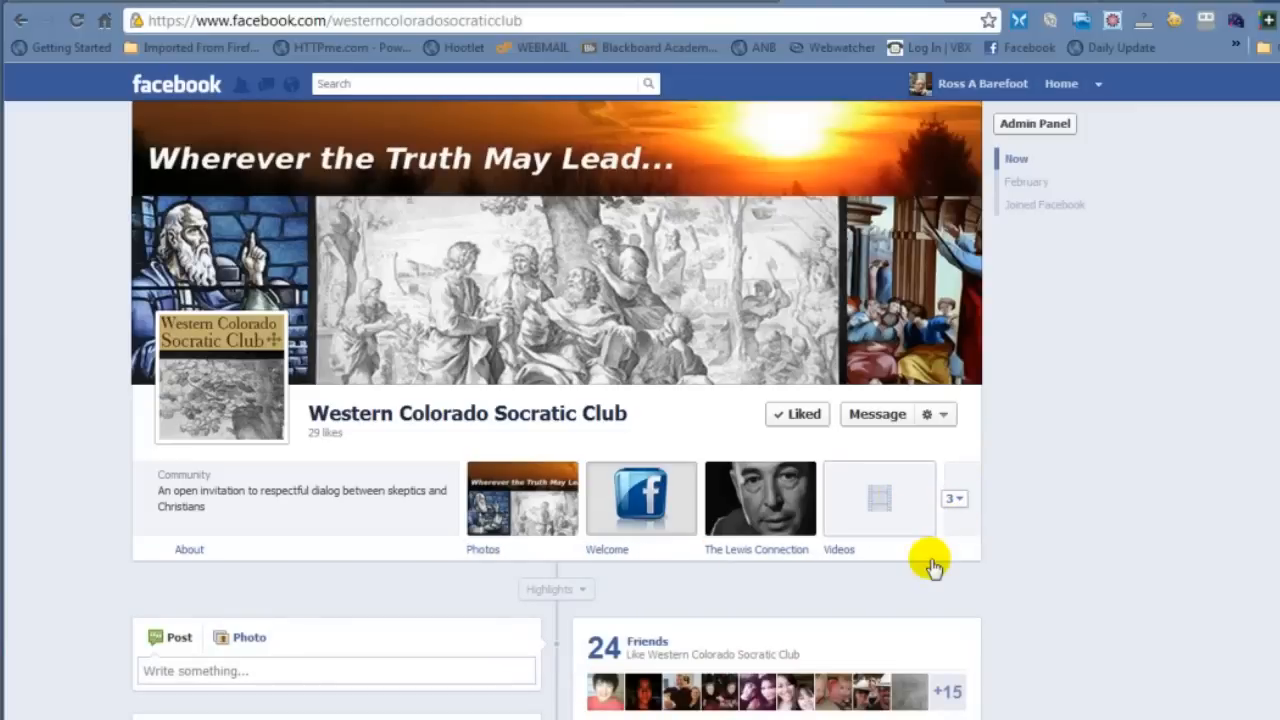